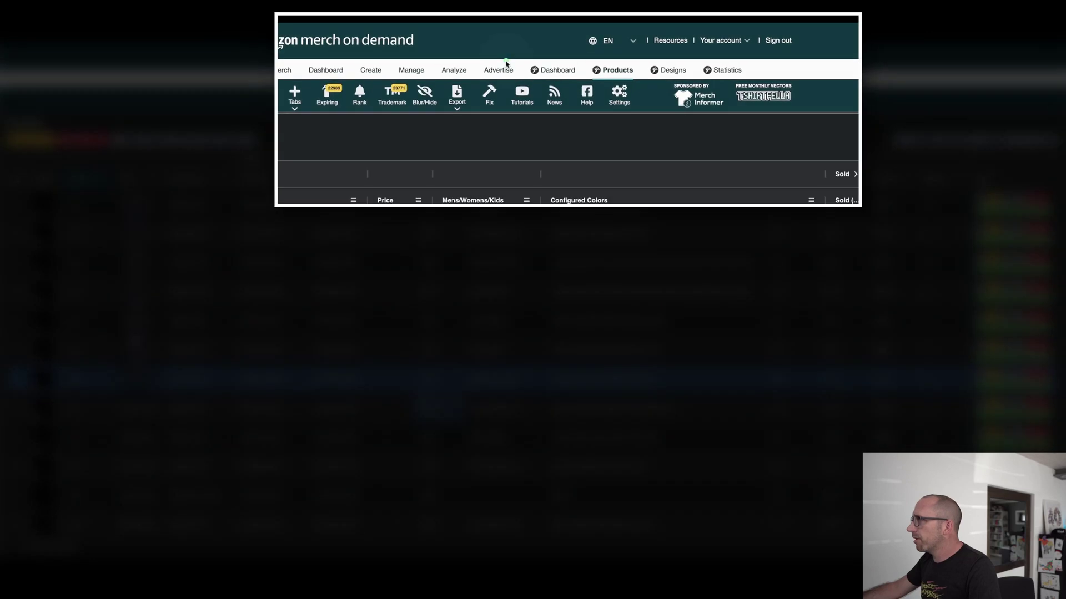
- Sort the product table by units sold, descending, so the best sellers come first
mouse_move(520, 58)
left_mouse_down()
mouse_move(547, 100)
mouse_move(736, 94)
mouse_move(756, 50)
mouse_move(592, 51)
mouse_move(625, 96)
mouse_move(625, 76)
mouse_move(604, 71)
left_mouse_up()
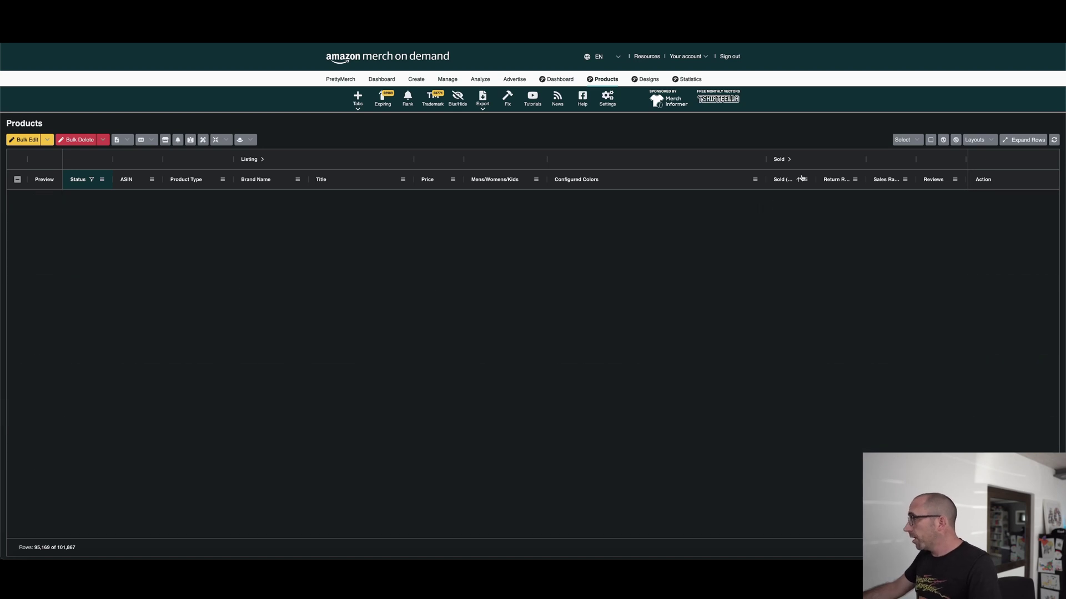
left_click(798, 179)
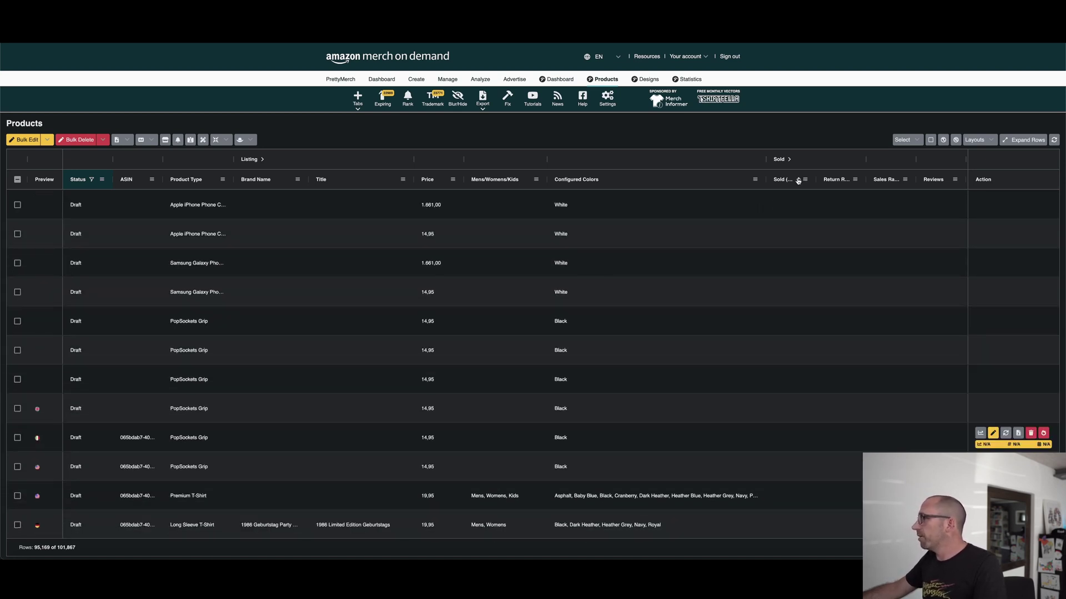
left_click(798, 180)
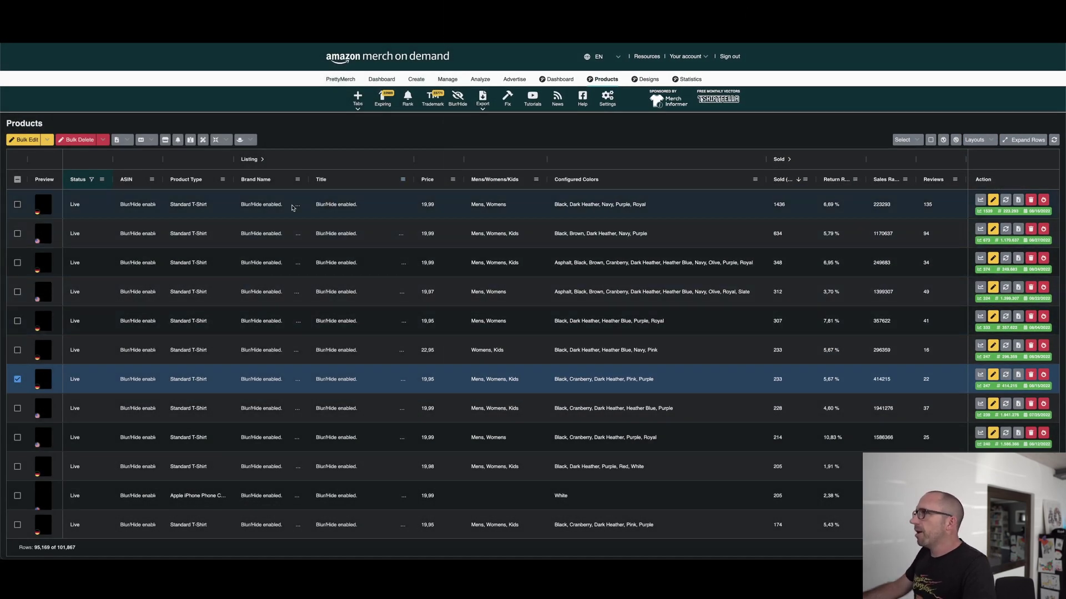
- Move the Listing column group so Created, Sold and Marketplace sit right after Title
left_click_drag(248, 162, 279, 169)
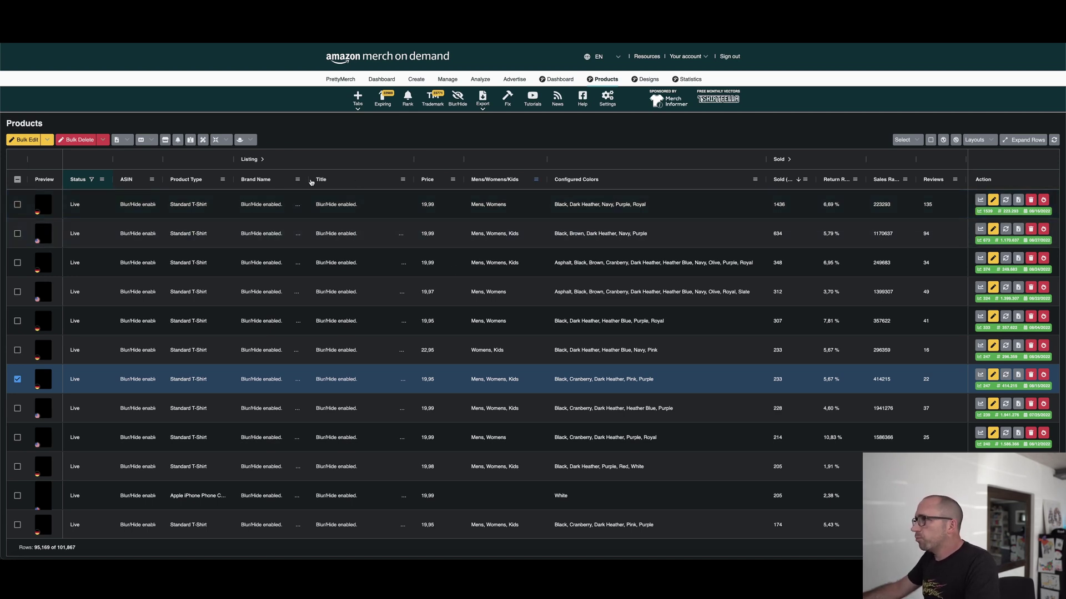
left_click(977, 139)
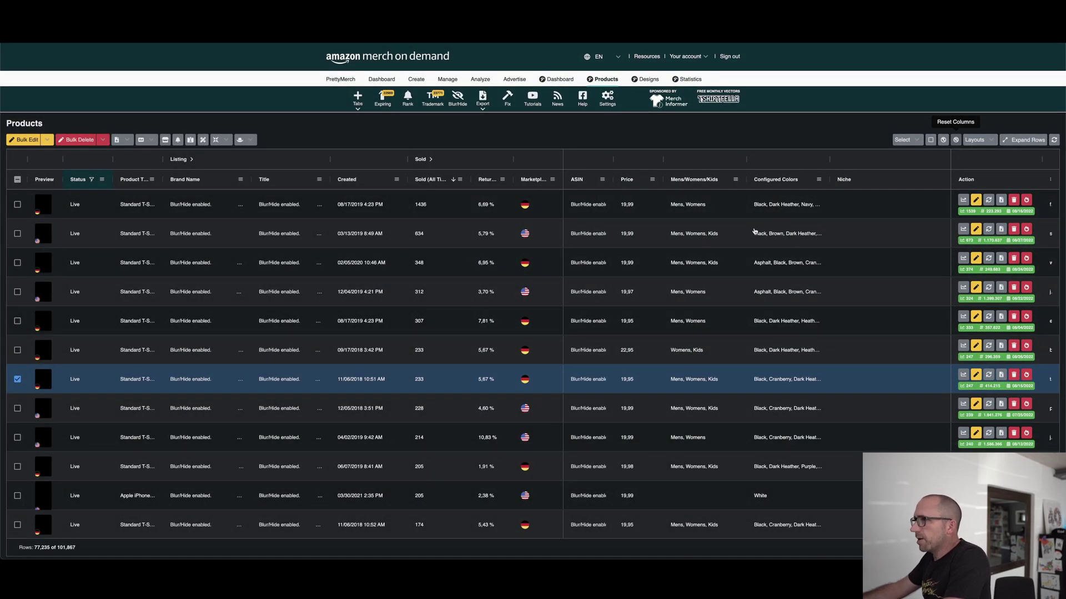
- Reset the columns, hide the Keywords columns, and apply the saved Export Layout Ads layout
left_click(956, 140)
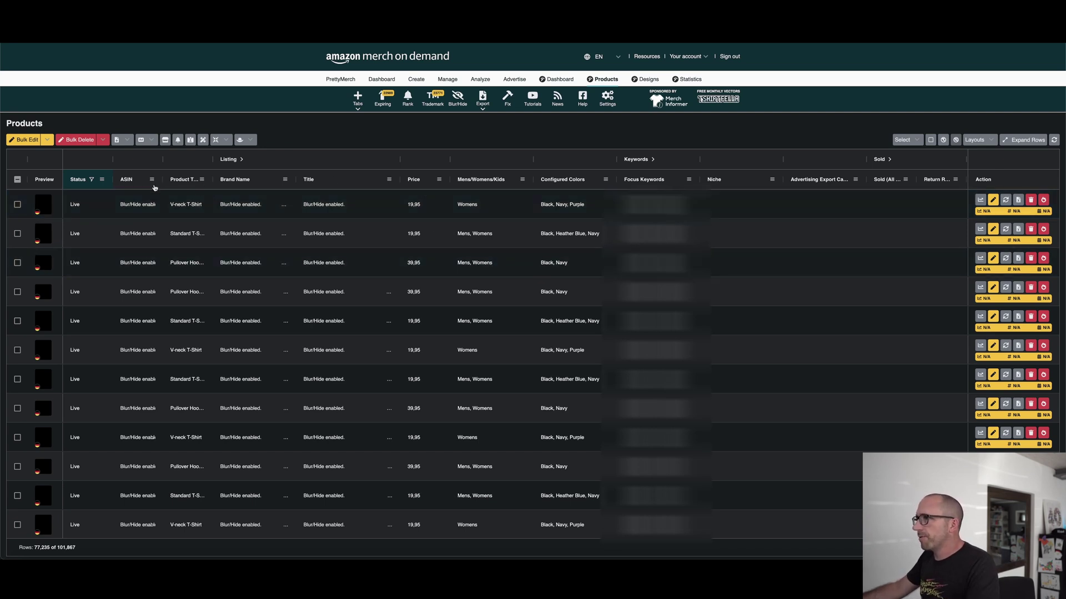
left_click(102, 180)
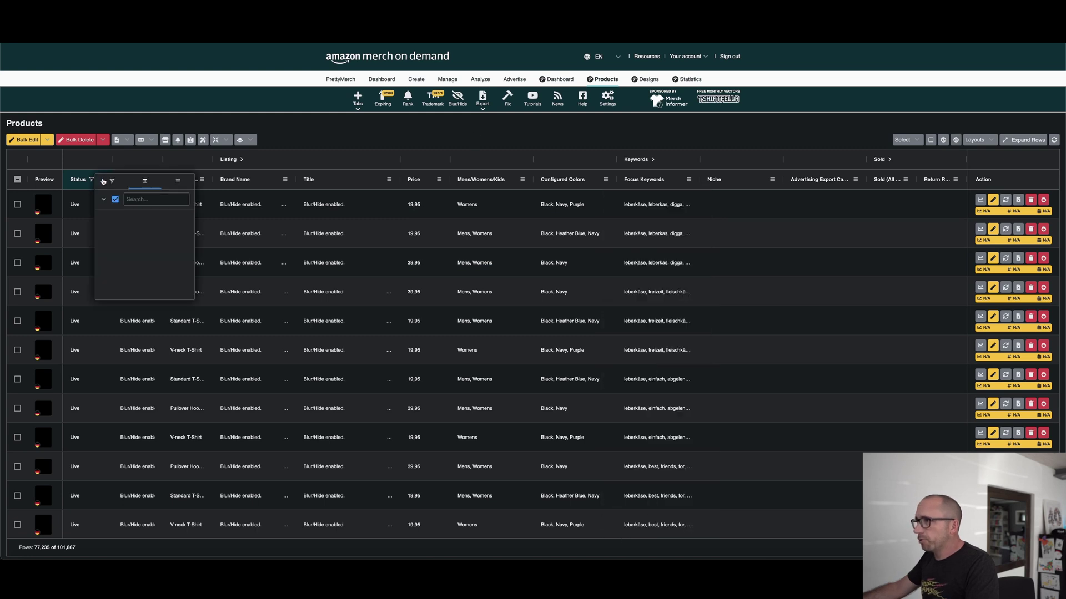
left_click(115, 275)
left_click(429, 139)
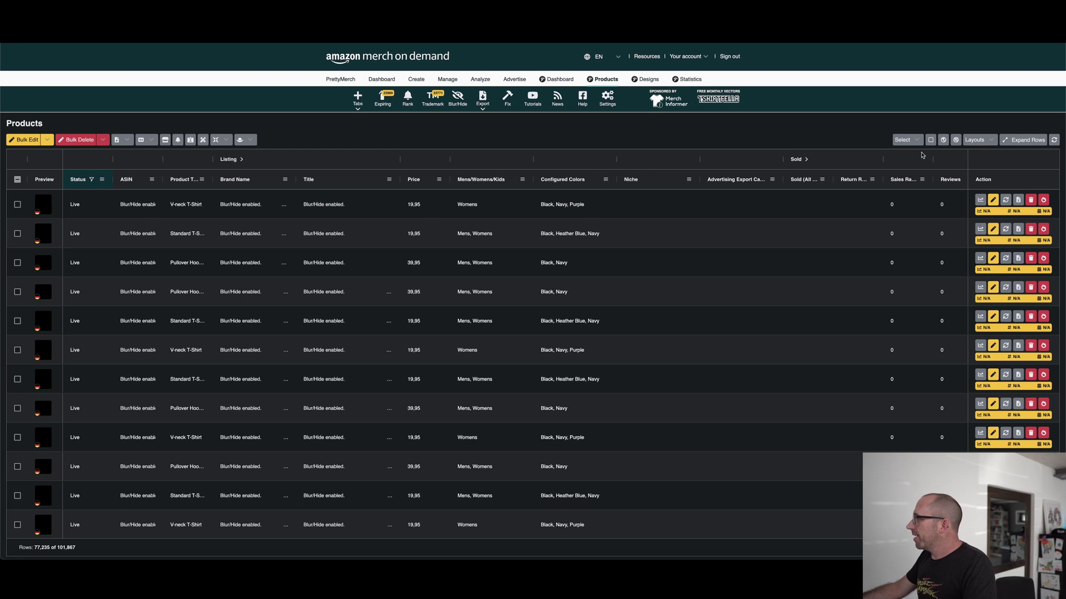
left_click(986, 141)
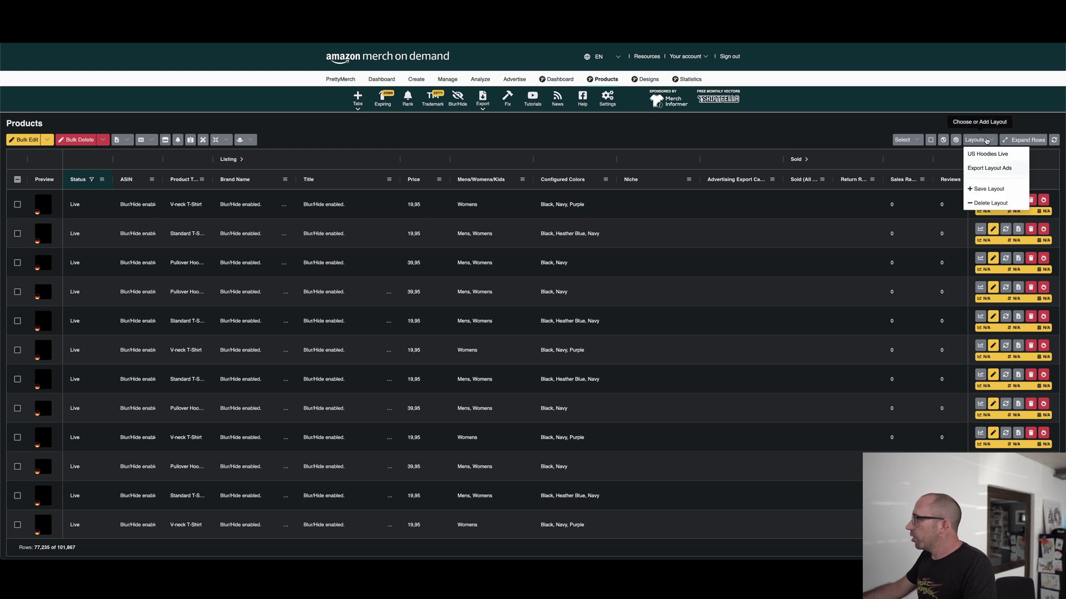
left_click(984, 168)
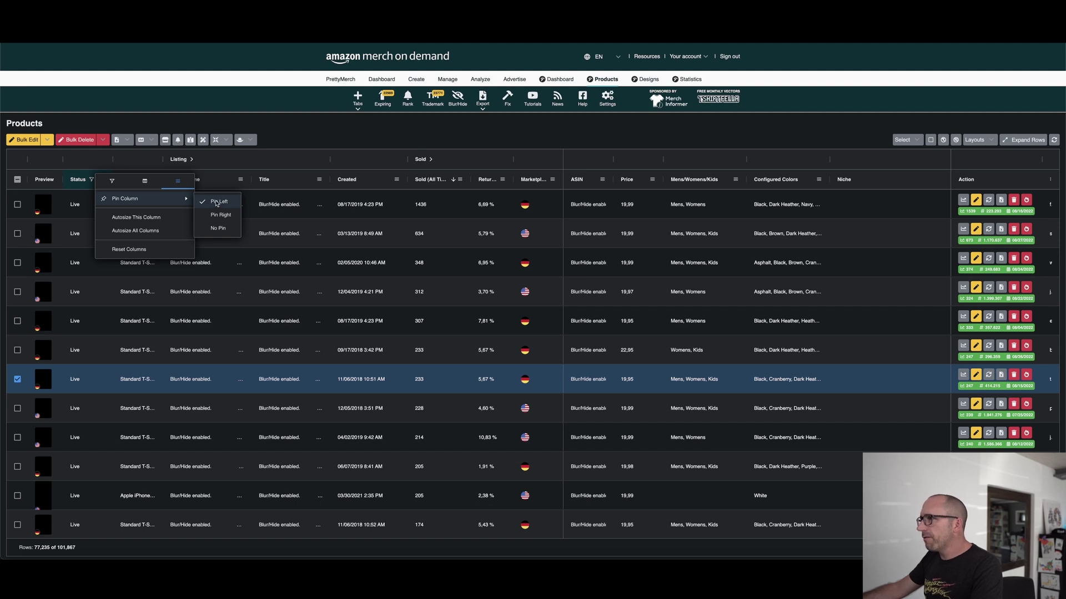
- Autosize the Status column to its contents, then narrow it slightly
left_click(136, 217)
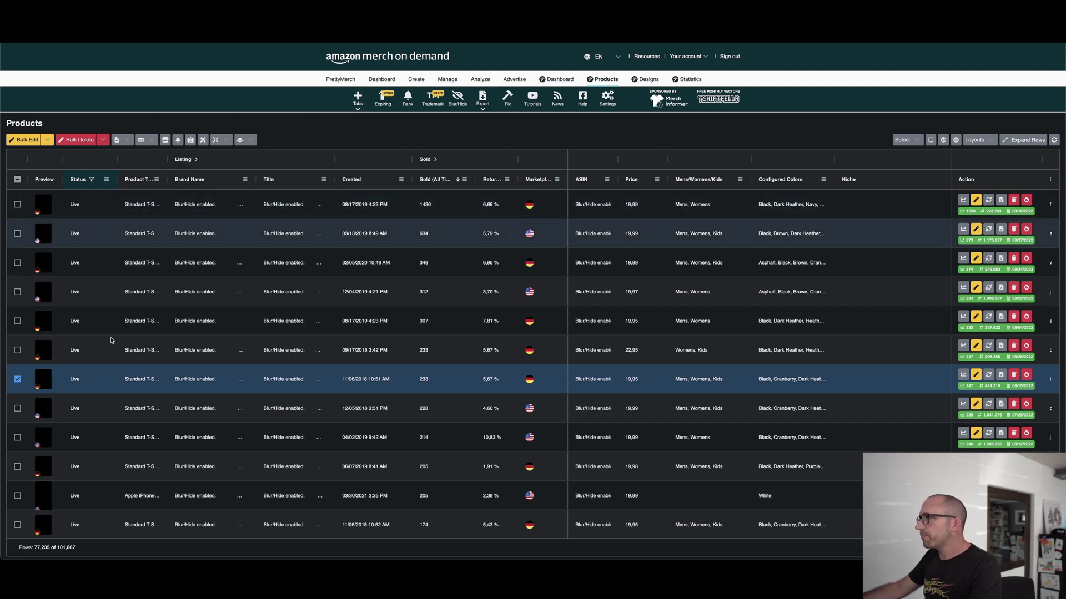
mouse_move(117, 158)
left_mouse_down()
mouse_move(75, 159)
mouse_move(117, 159)
left_mouse_up()
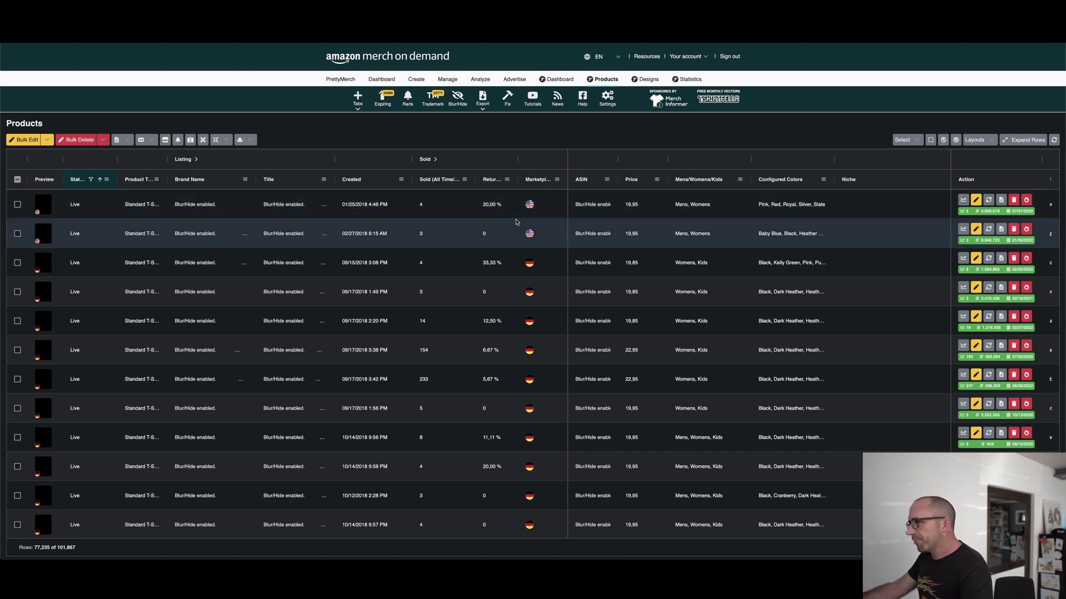
- Sort the products by Created date with the newest first
left_click(555, 180)
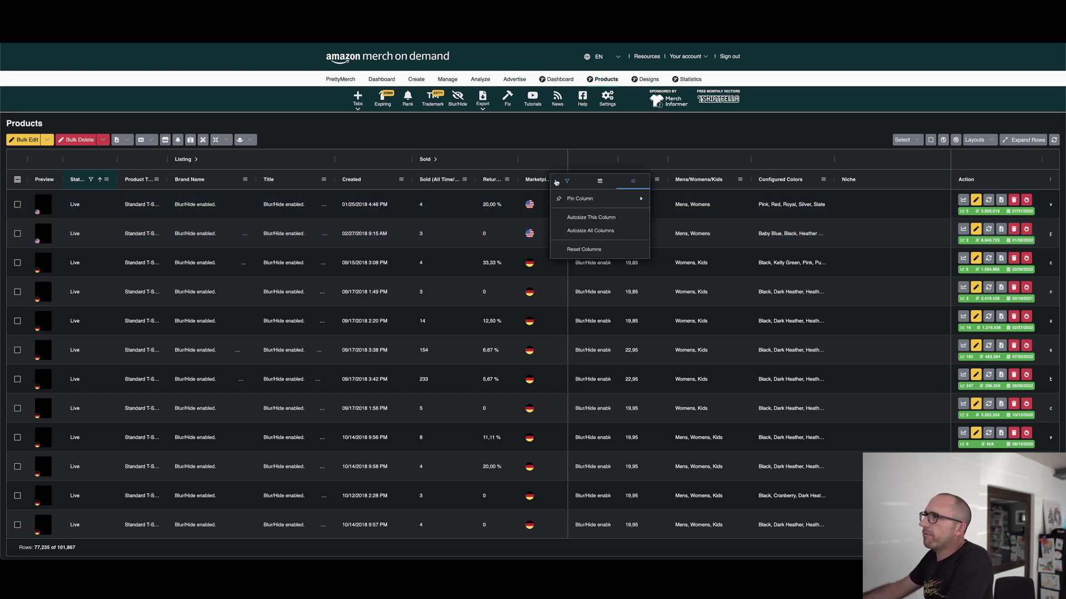
left_click(401, 180)
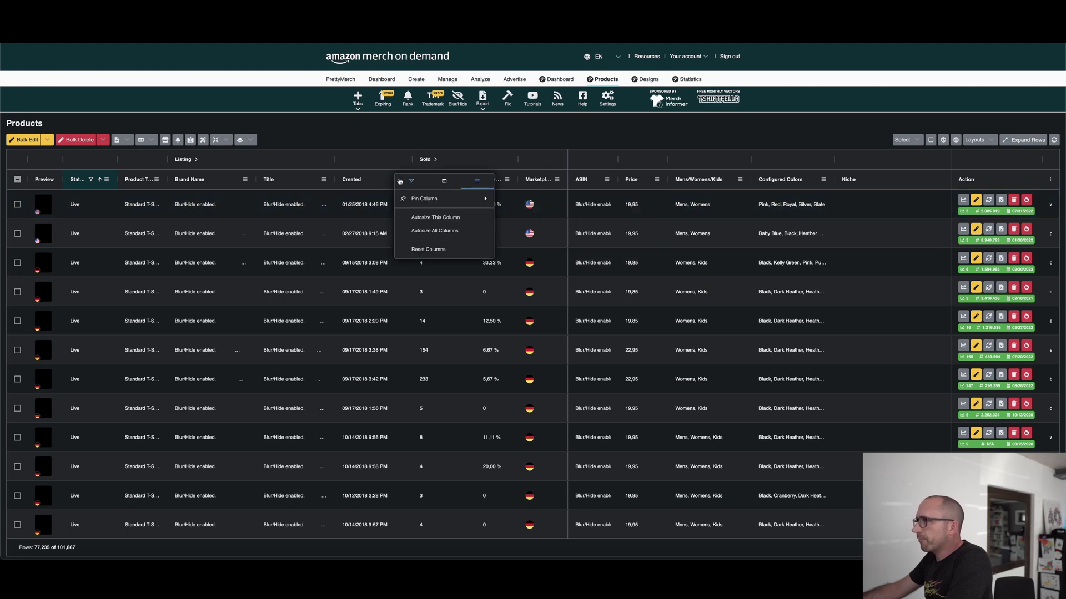
left_click(354, 181)
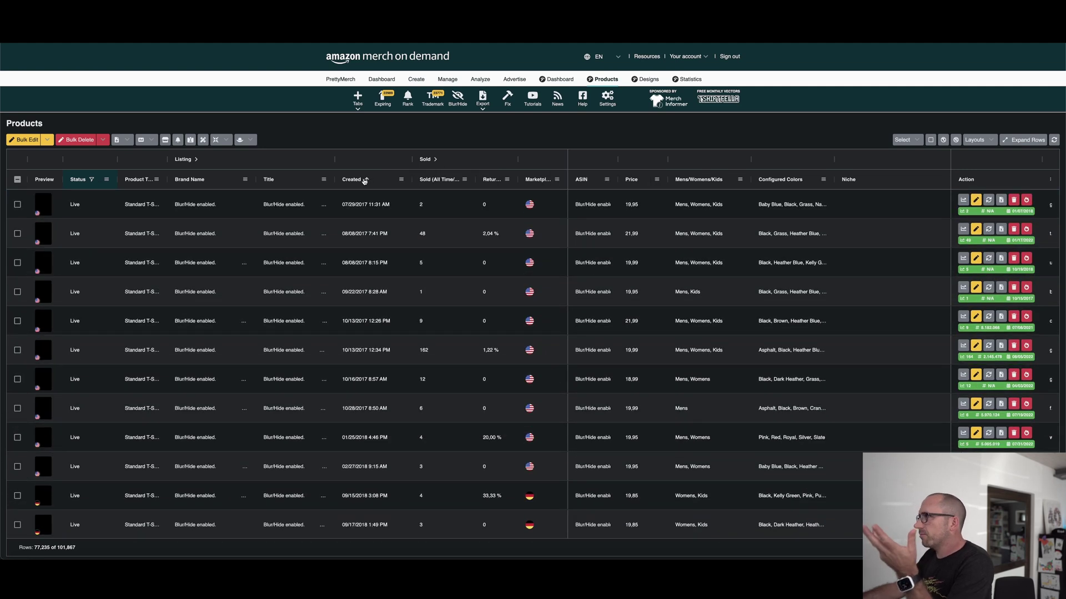
left_click(364, 181)
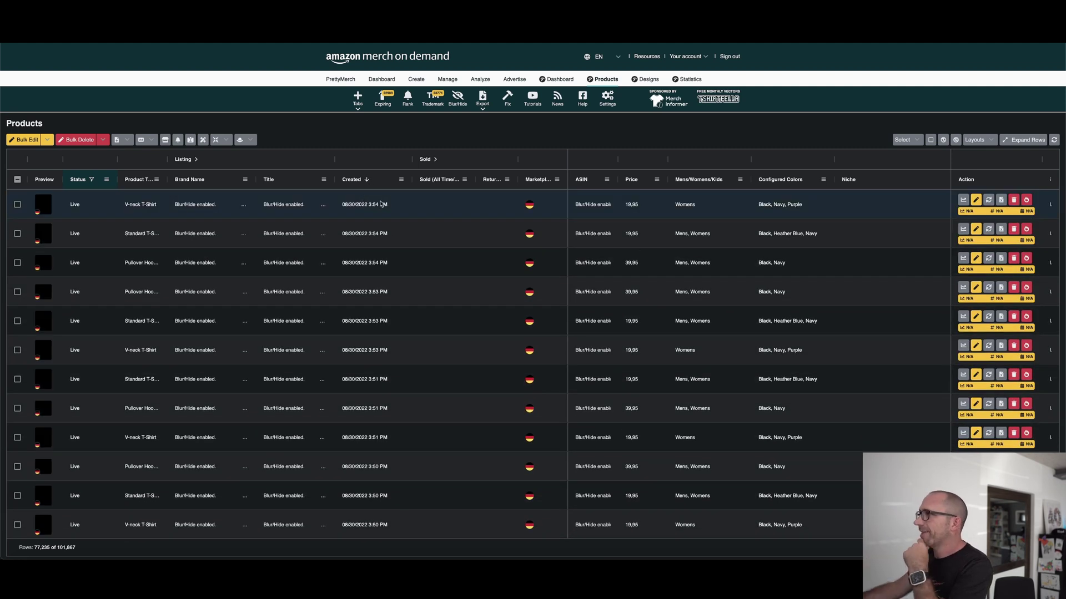
- Filter the Created date to Last Month, leaving 3,238 rows
left_click(401, 180)
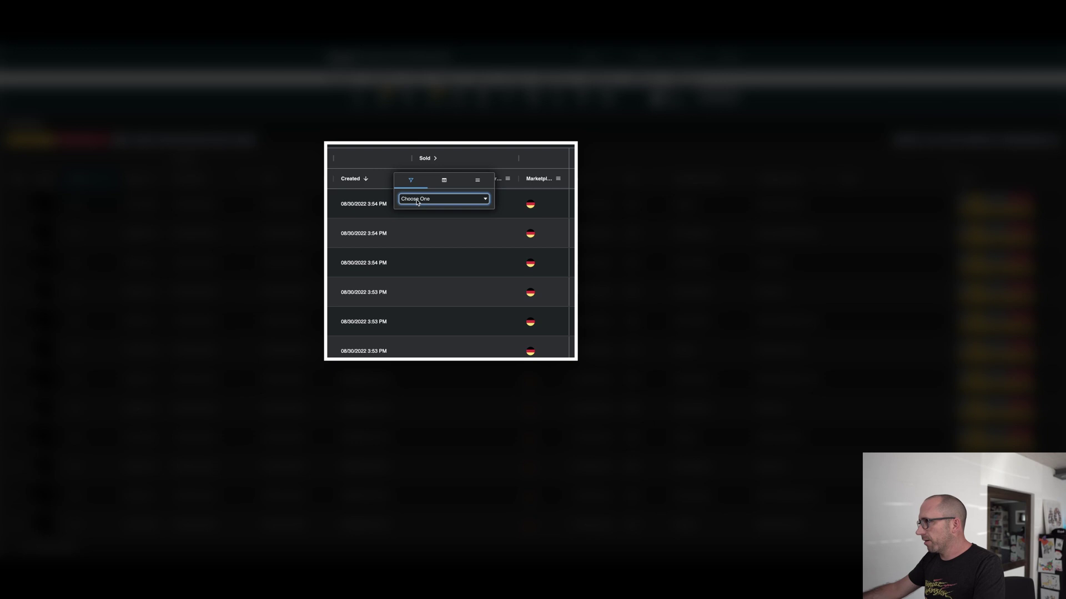
left_click(417, 201)
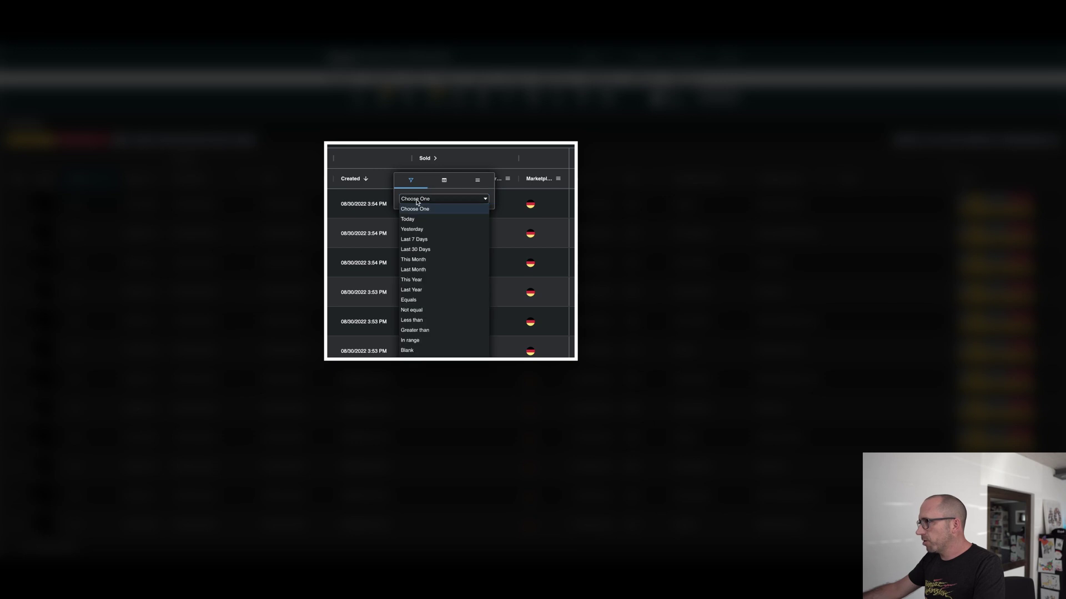
left_click(413, 271)
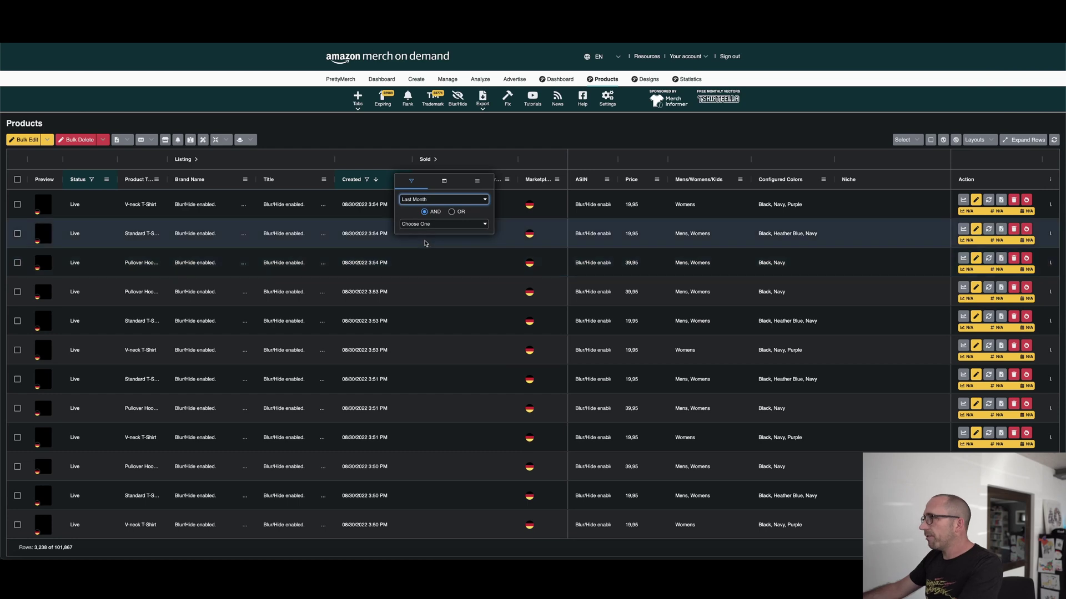
left_click(417, 223)
left_click(474, 132)
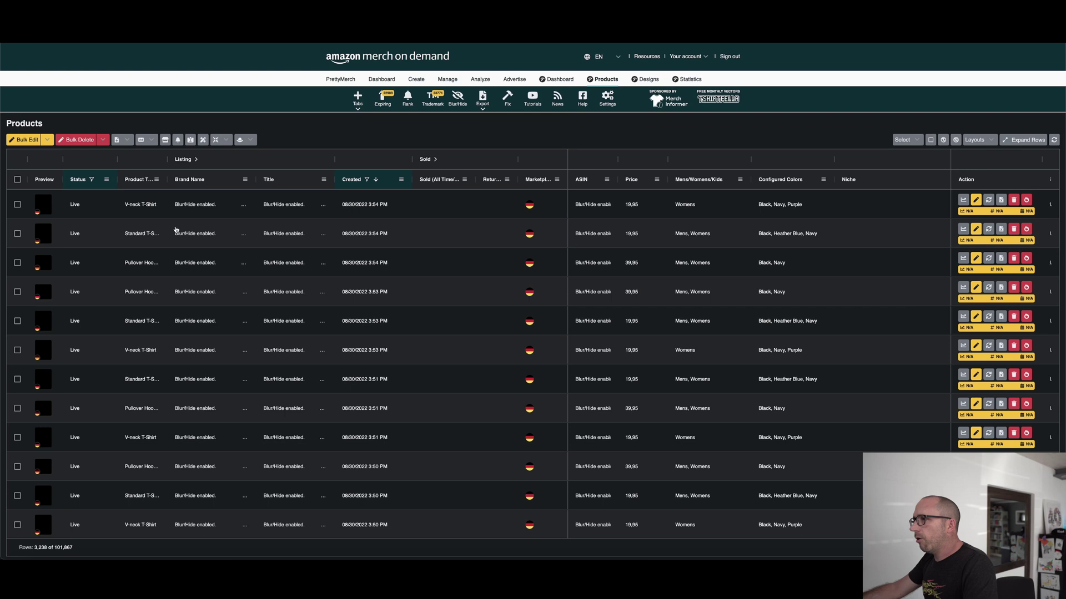
- Filter the Marketplace column to DE only
left_click(557, 180)
left_click(559, 257)
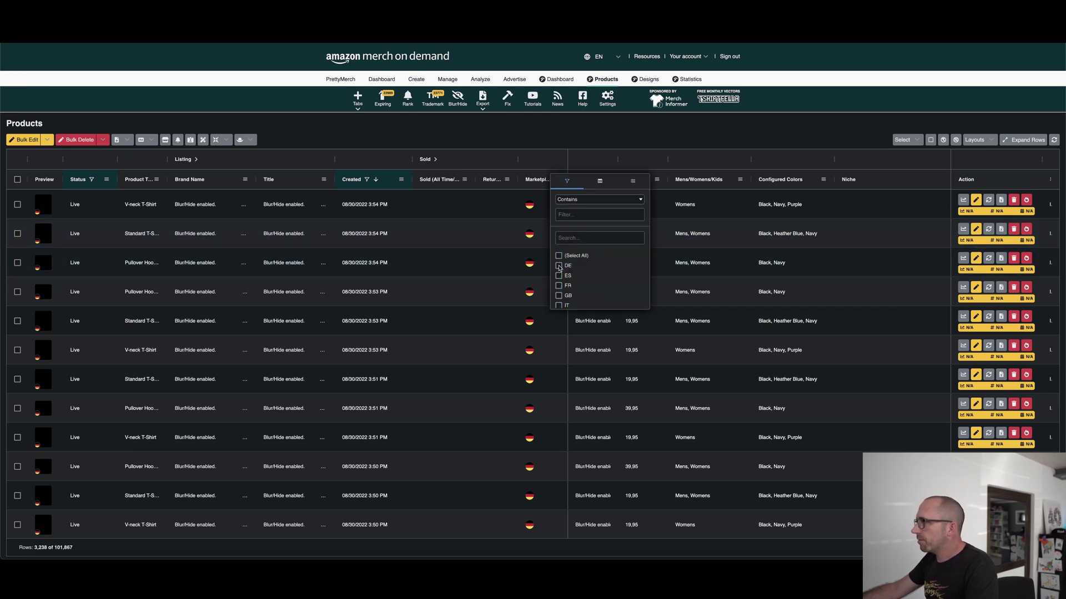
left_click(558, 266)
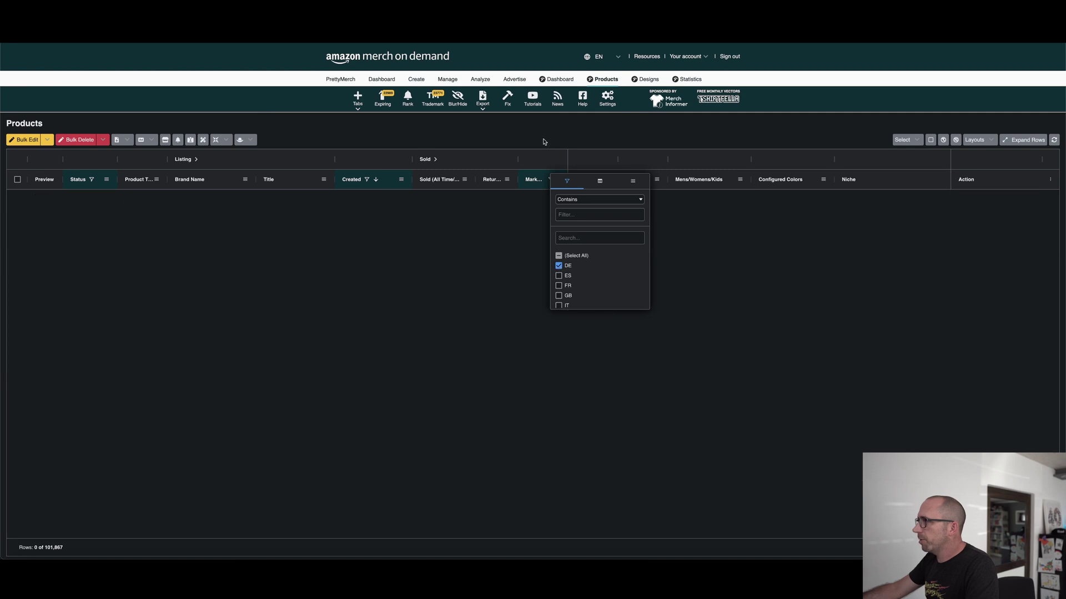
left_click(521, 139)
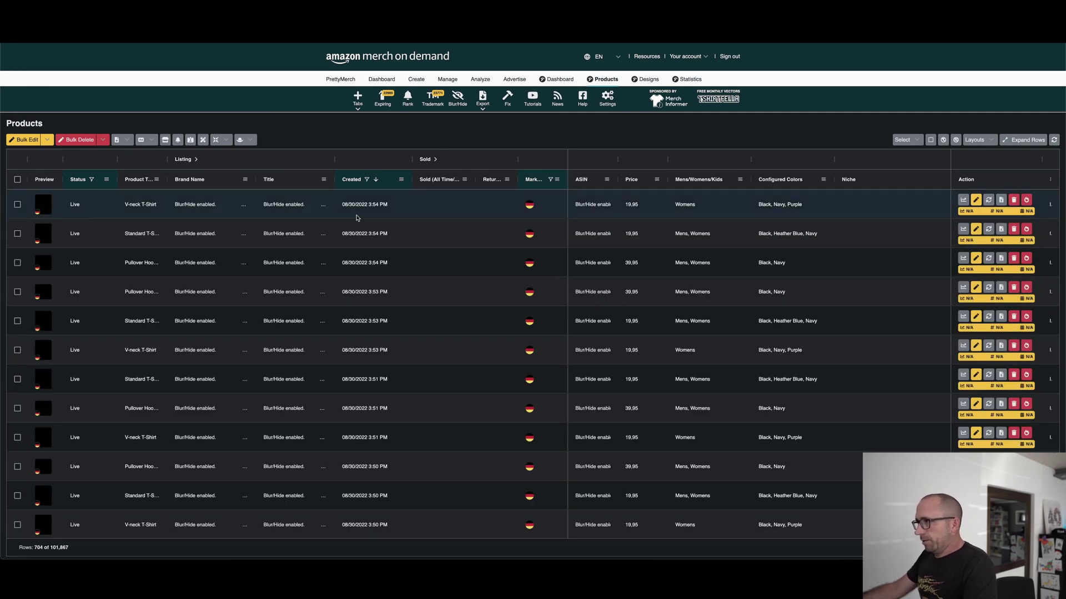
- Filter Product Type to Standard T-Shirt only, leaving 178 rows
left_click(157, 180)
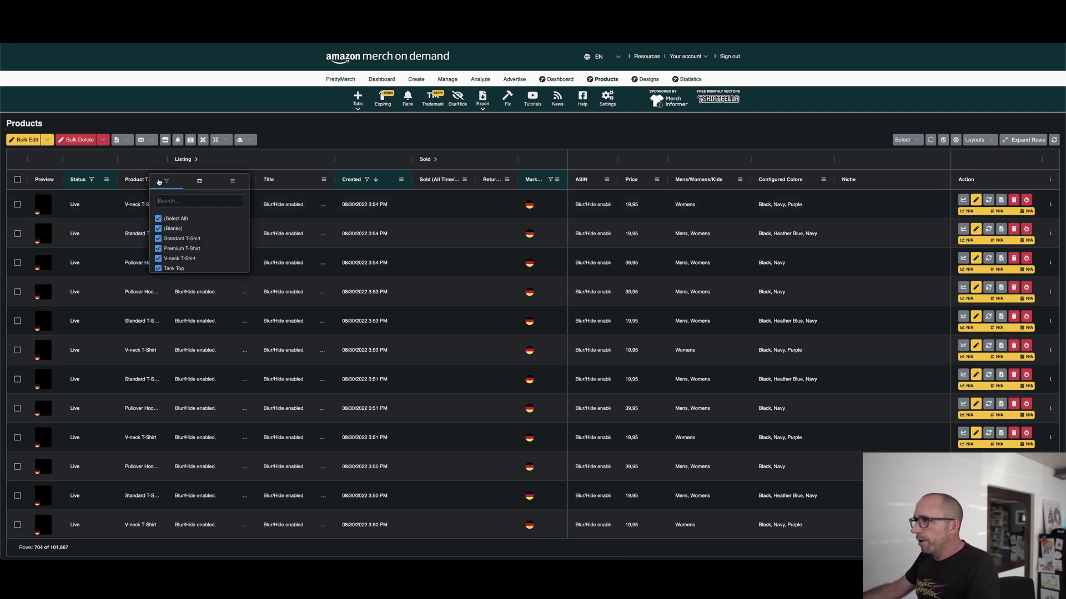
left_click(159, 218)
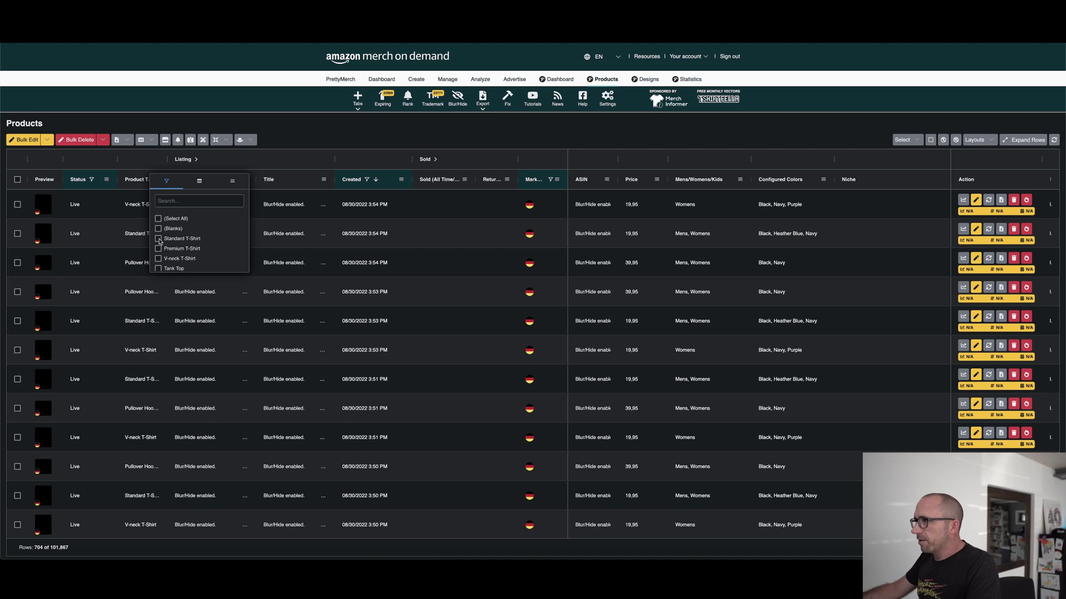
left_click(159, 239)
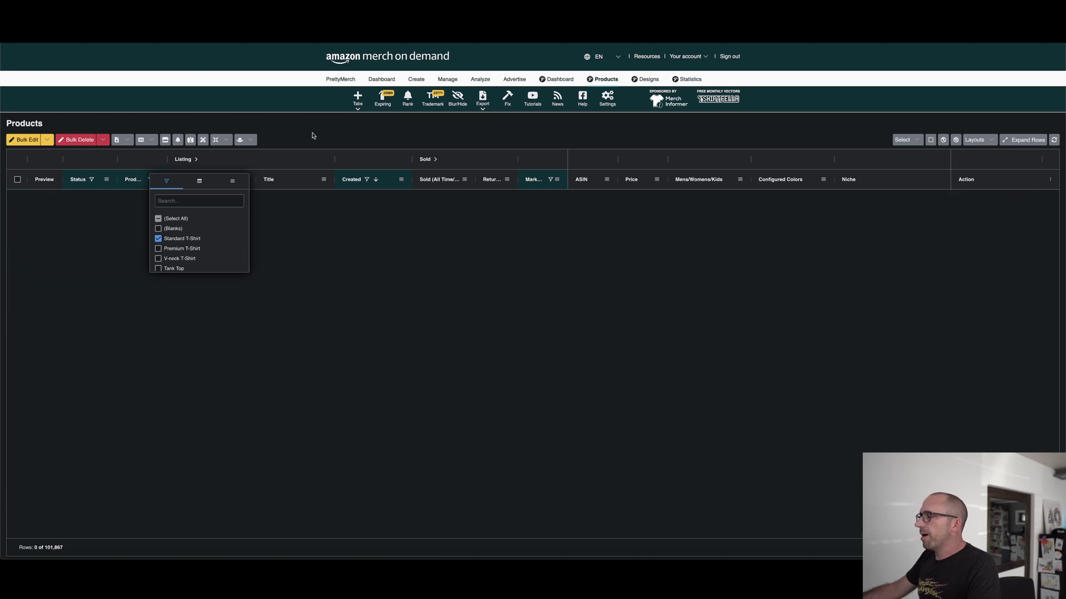
left_click(313, 136)
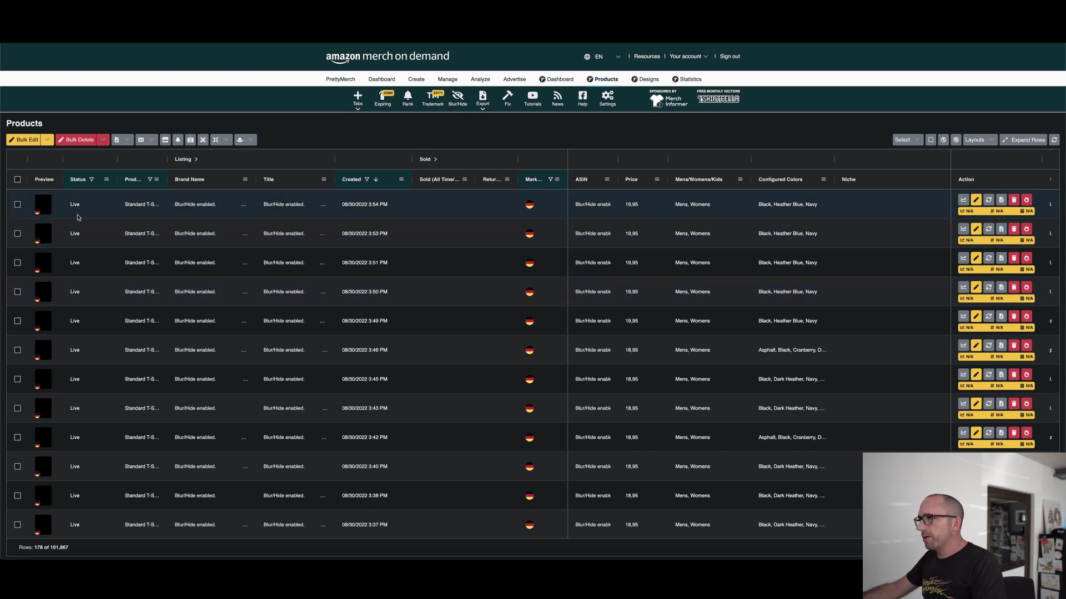
- Sort by Status, review the Status filter, then select all 178 filtered products
left_click(93, 181)
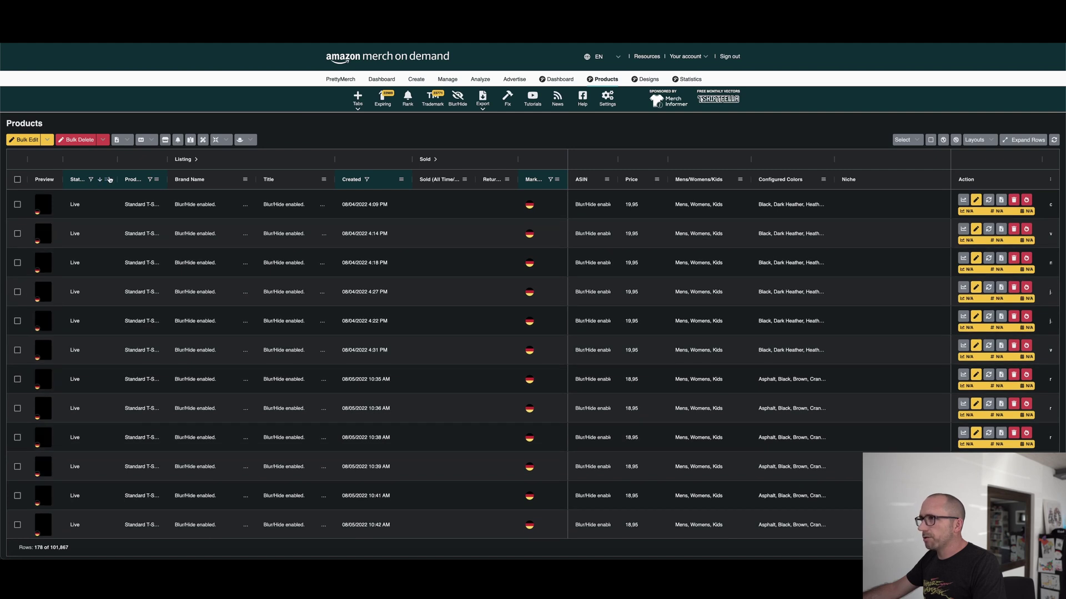
left_click(106, 180)
scroll(115, 244, "down", 5)
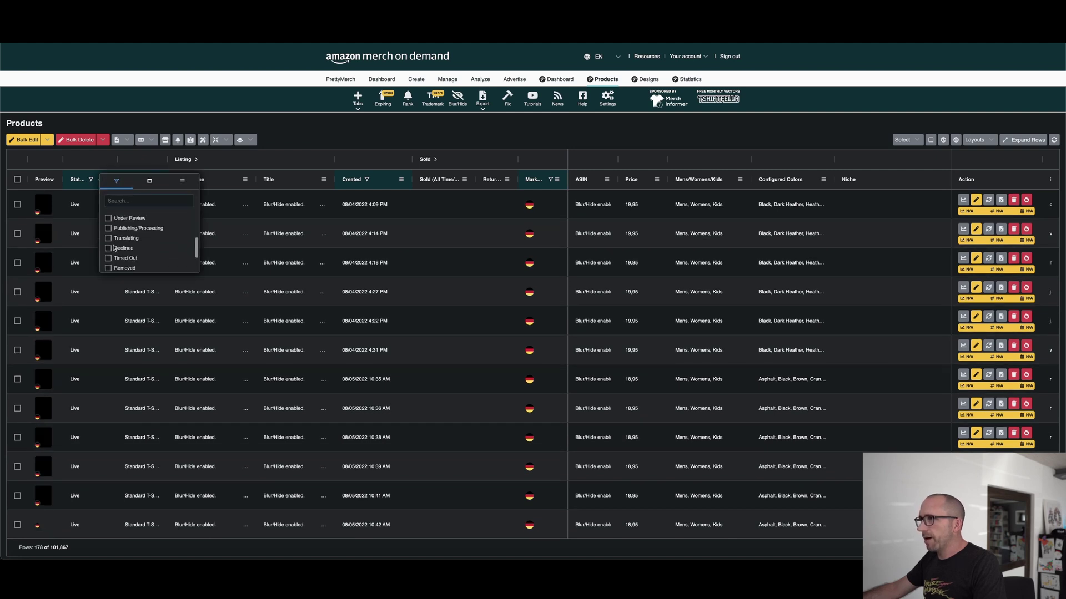
left_click(233, 206)
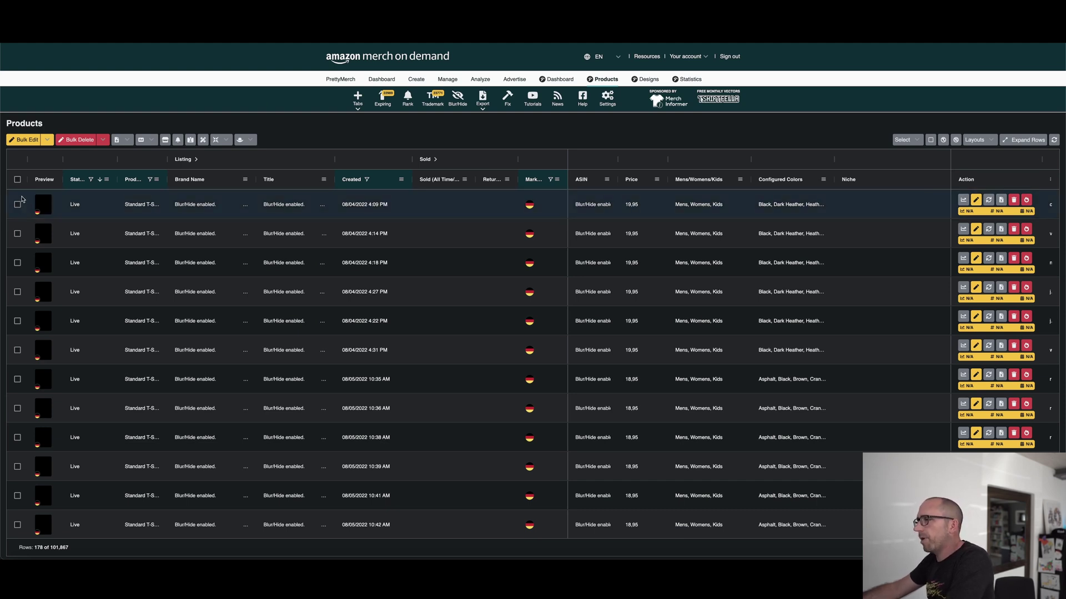
left_click(17, 179)
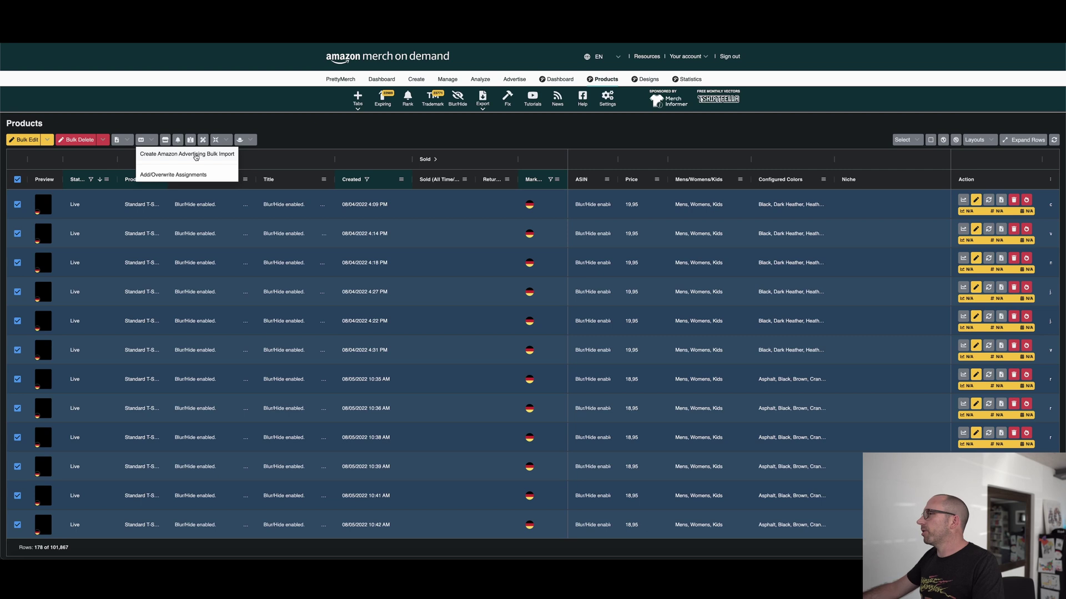
- Choose Create Amazon Advertising Bulk Import for the selected T-shirt listings
left_click(195, 155)
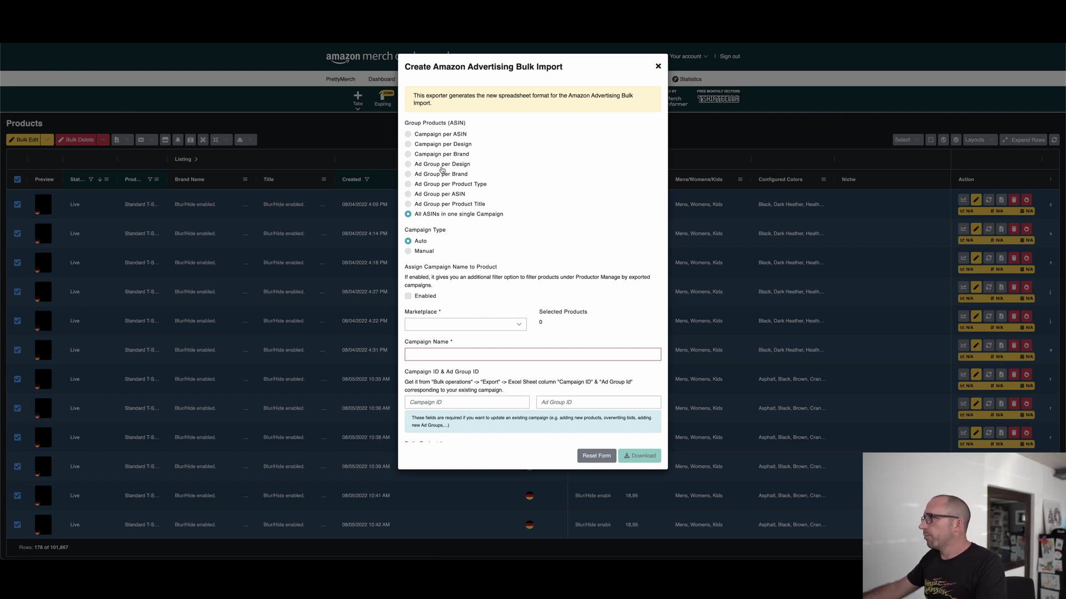
- Switch grouping to Ad Group per Design, keeping the Auto campaign type
left_click(442, 164)
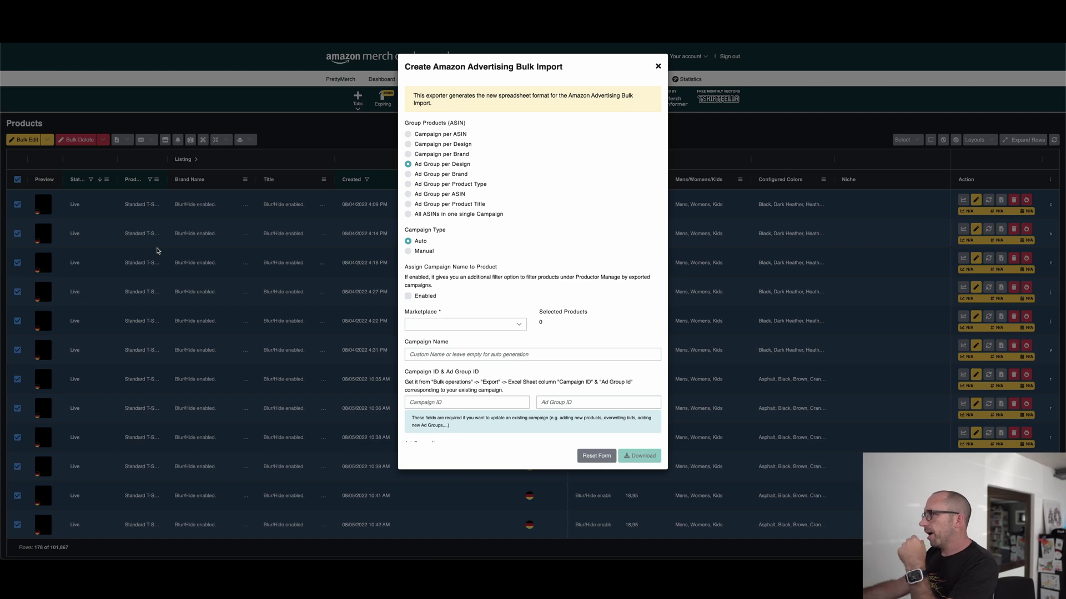
scroll(459, 325, "down", 5)
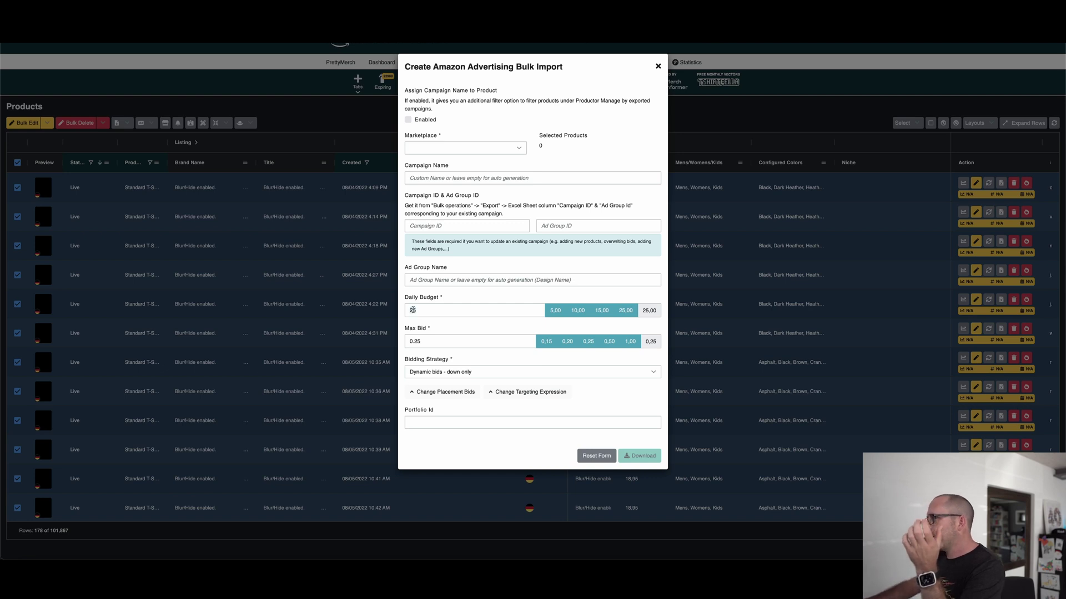
- Replace the Daily Budget of 25 with 50 and review the rest of the form
double_click(413, 310)
type("50")
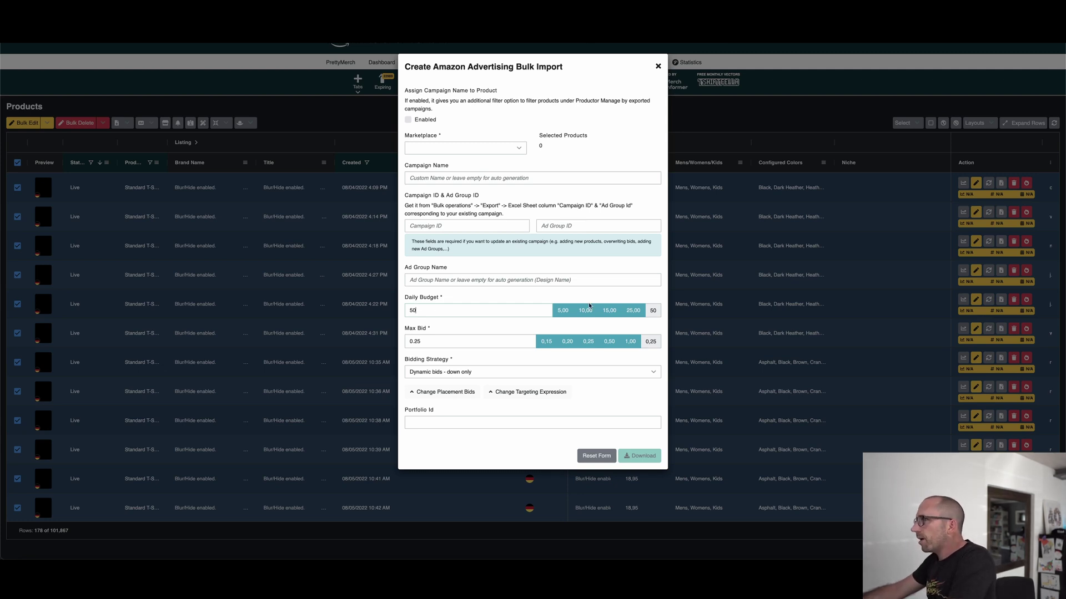
scroll(589, 305, "up", 2)
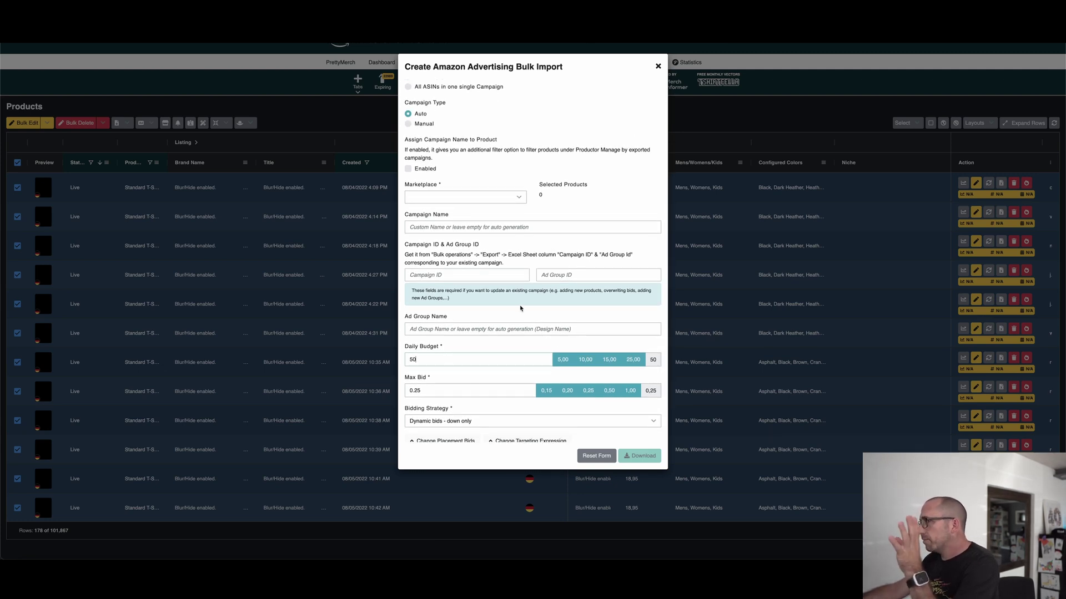
scroll(508, 327, "up", 4)
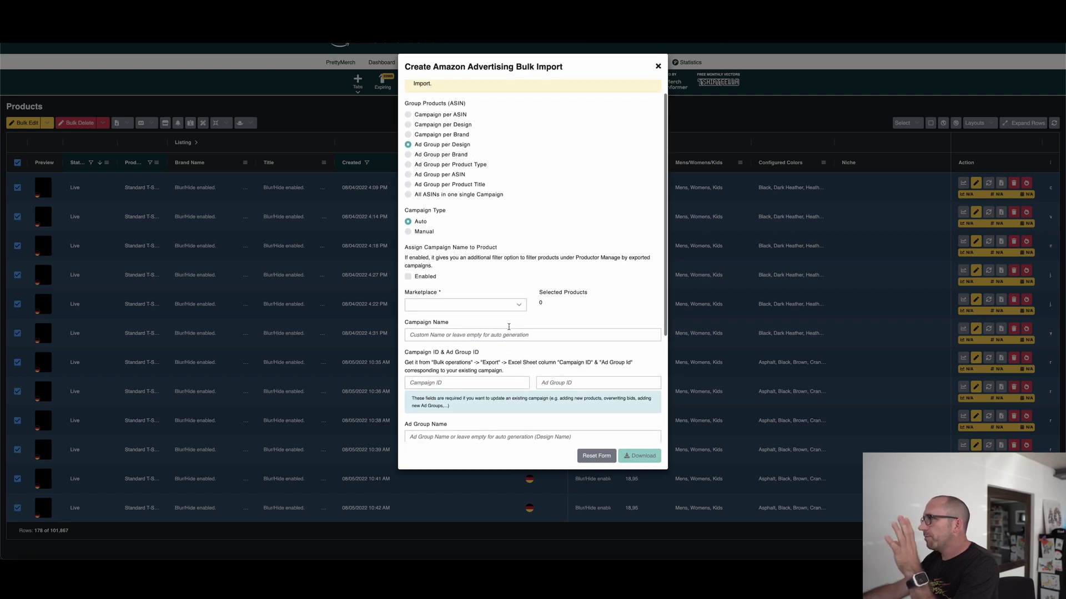
scroll(508, 327, "up", 1)
scroll(508, 278, "down", 2)
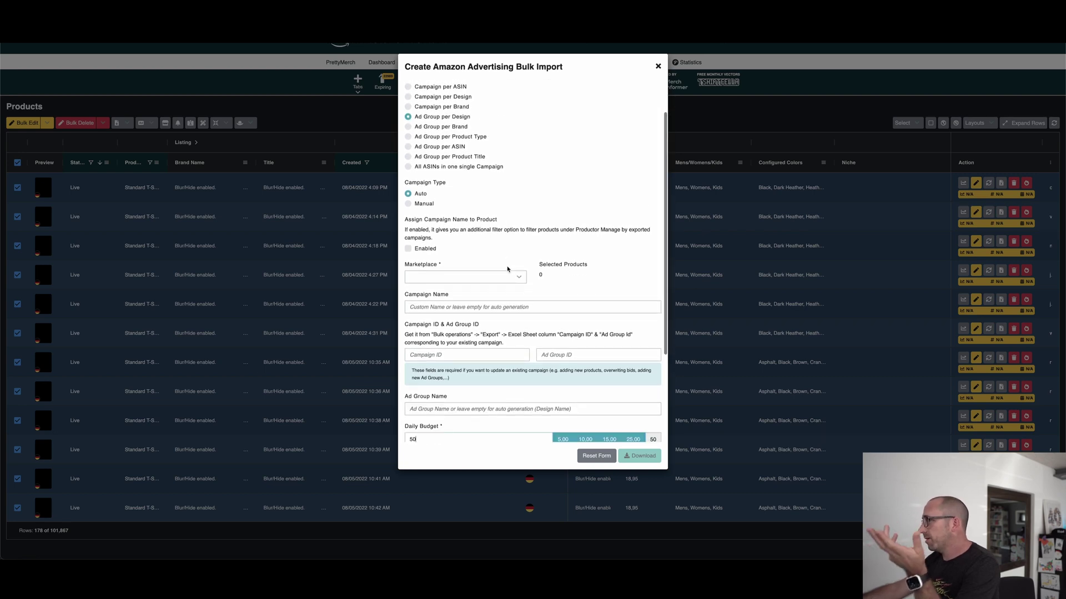
scroll(502, 311, "down", 2)
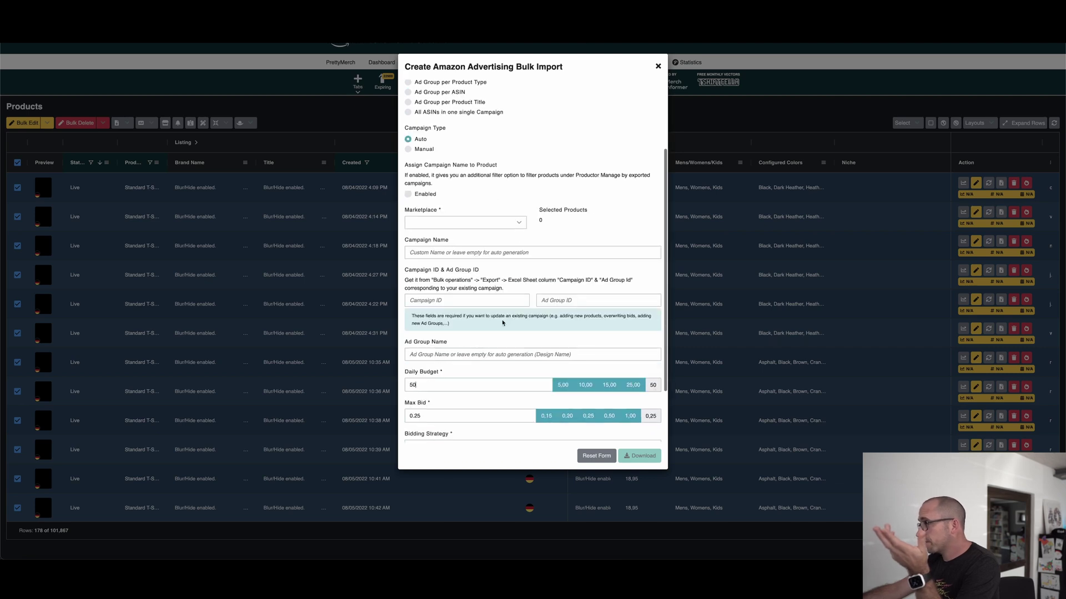
scroll(500, 323, "down", 3)
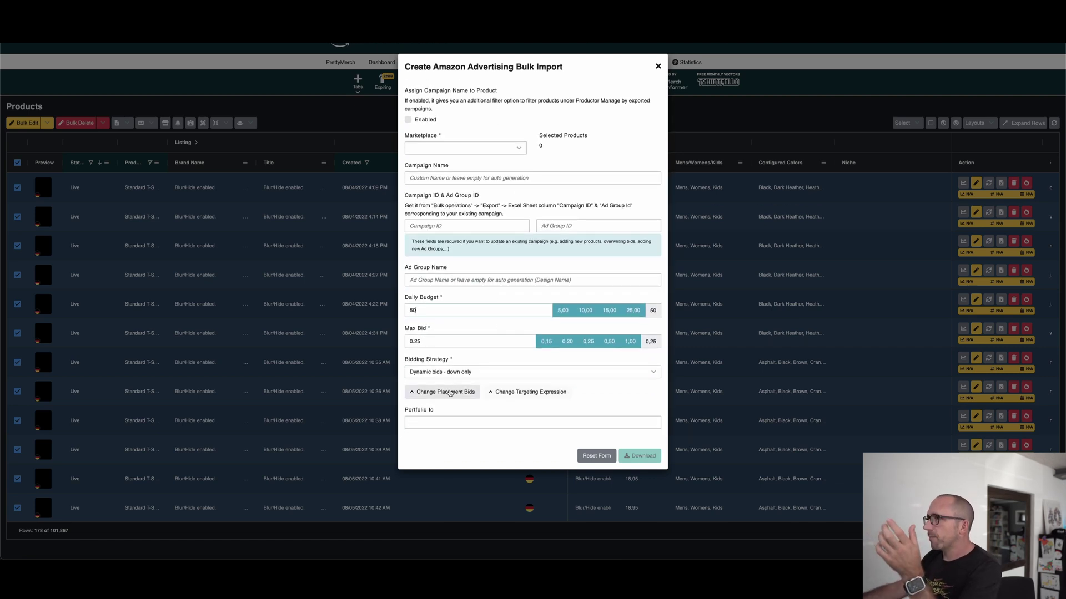
scroll(490, 259, "up", 5)
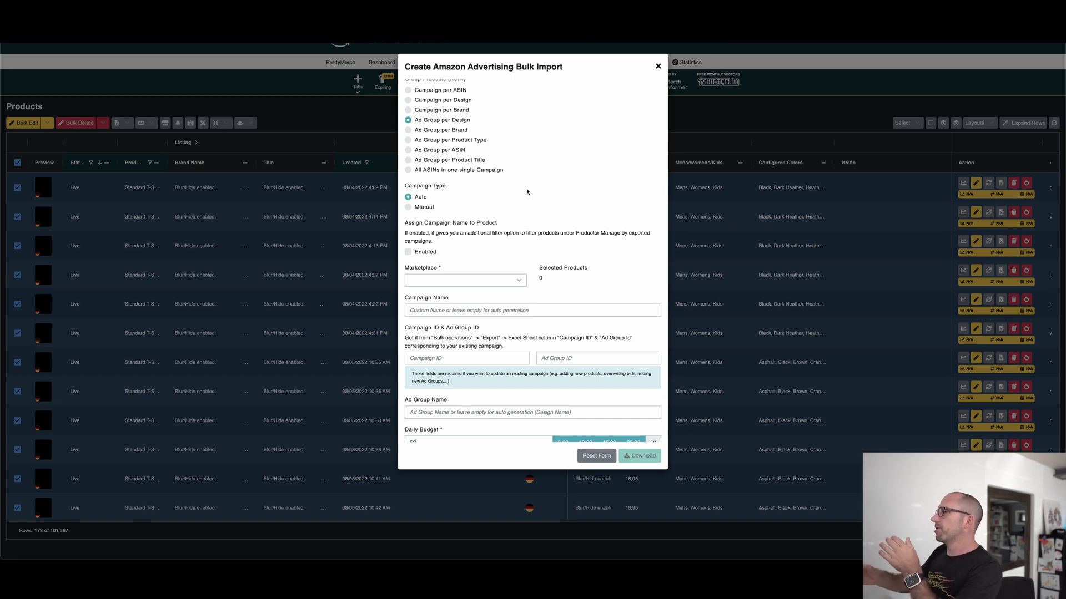
scroll(527, 192, "down", 3)
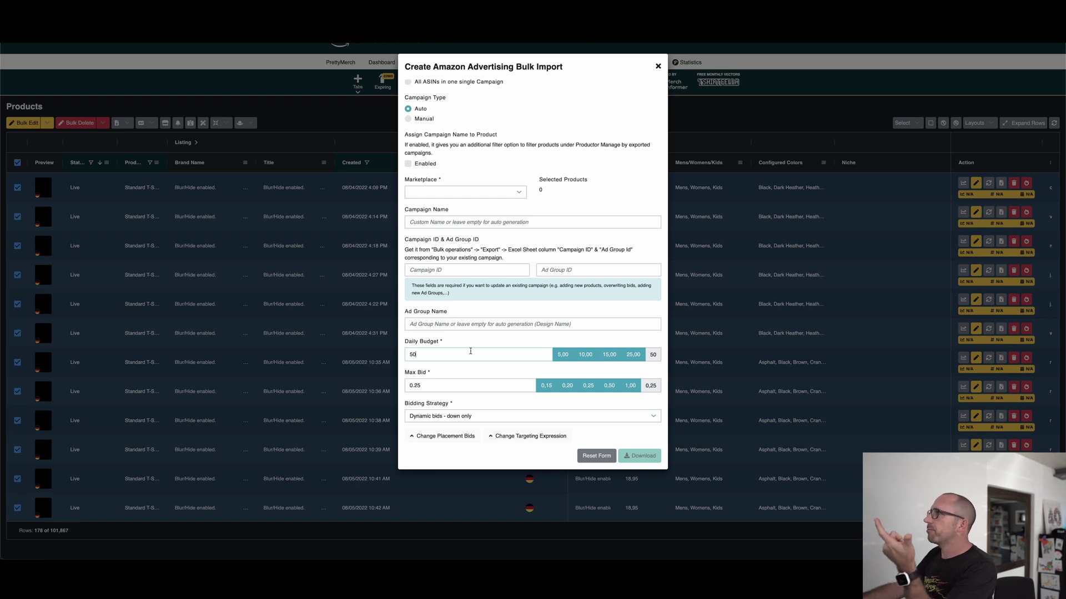
scroll(476, 339, "up", 5)
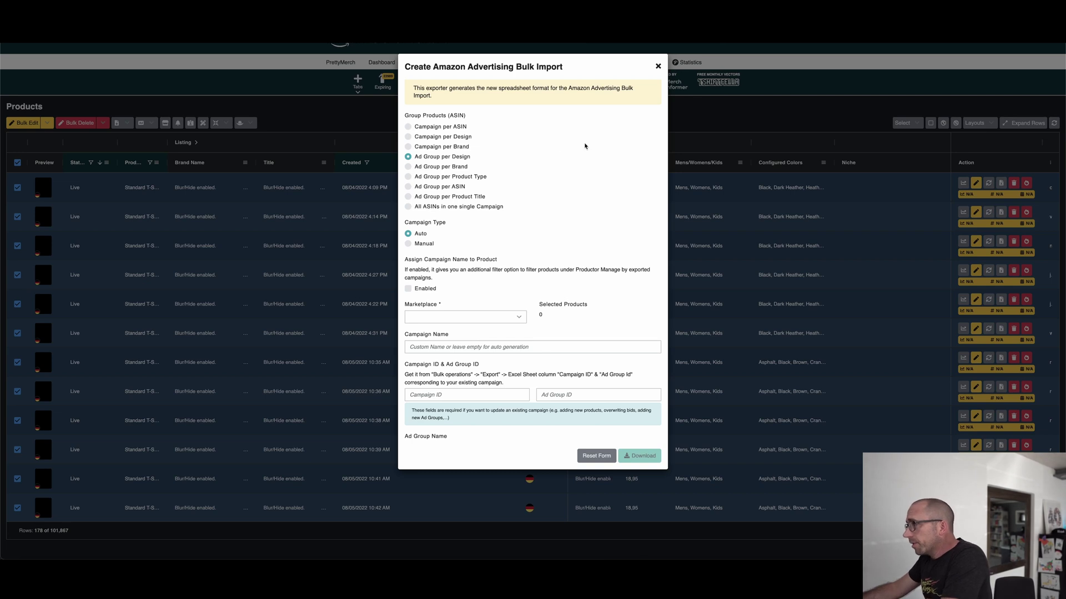
- Set the Marketplace dropdown to US
left_click(472, 317)
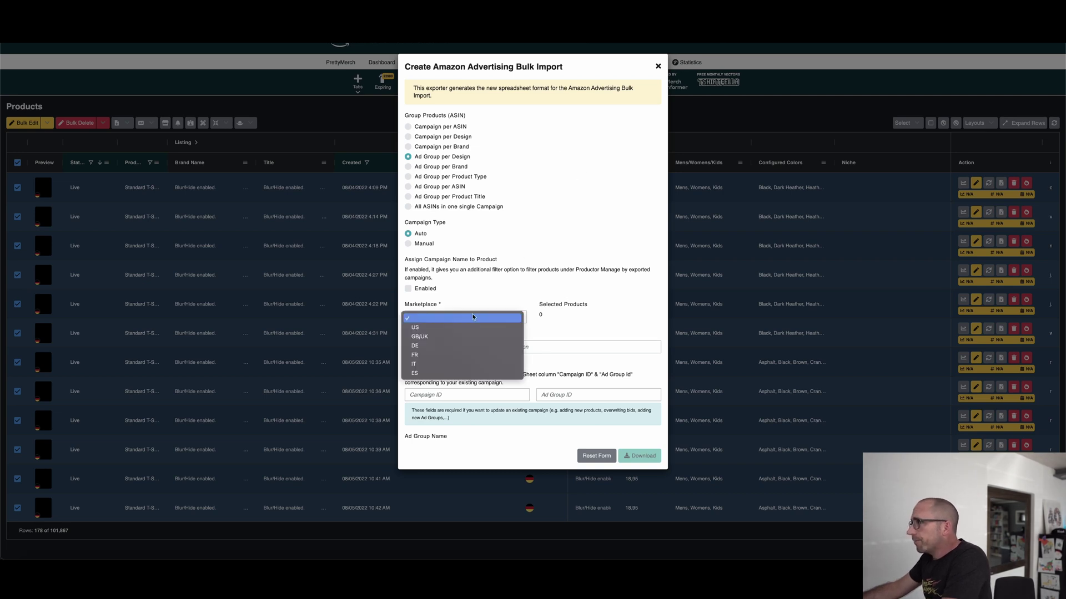
left_click(425, 329)
scroll(506, 232, "down", 4)
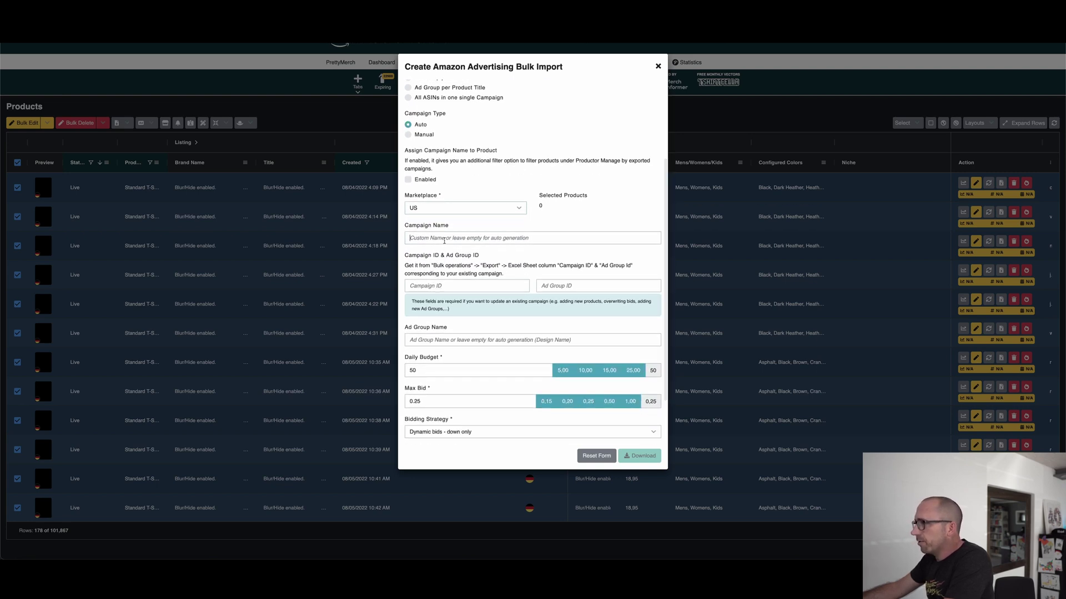
- Enter '2022-08 Ad Group' as the campaign name
left_click(446, 239)
type("20")
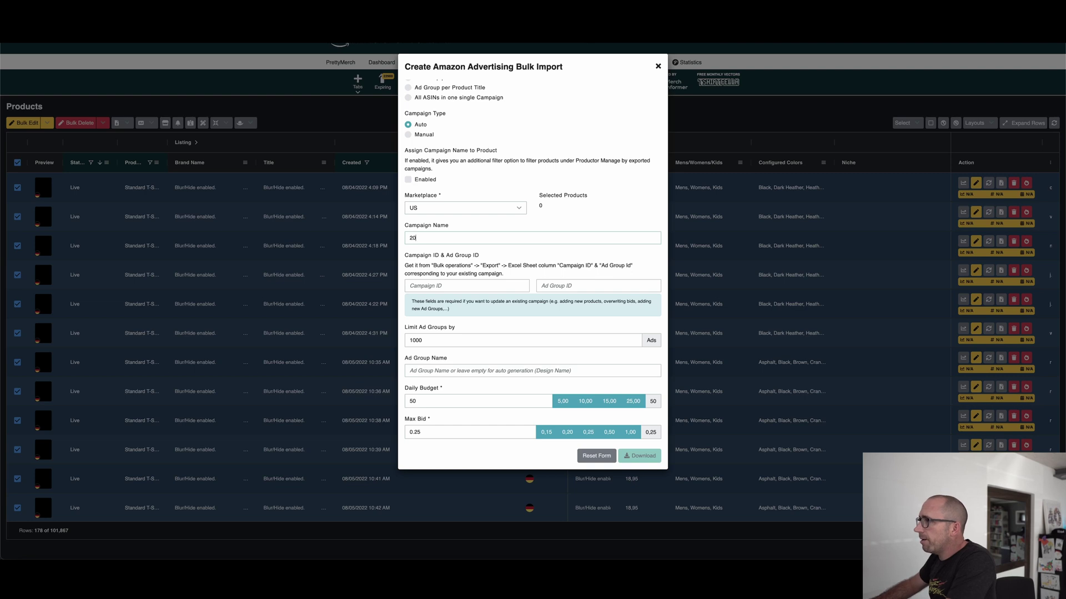
type("22")
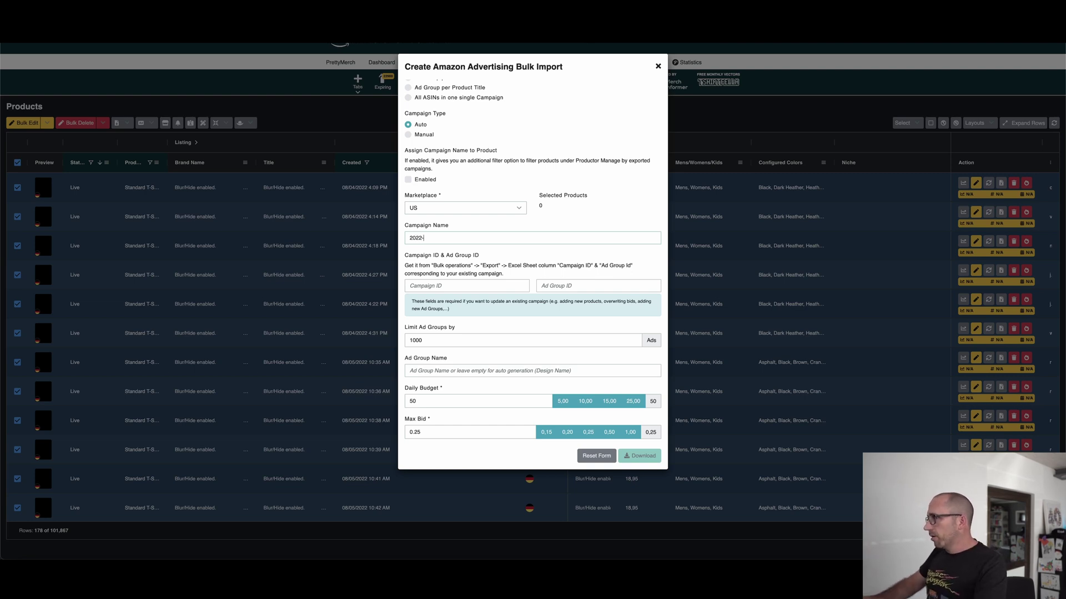
type("-")
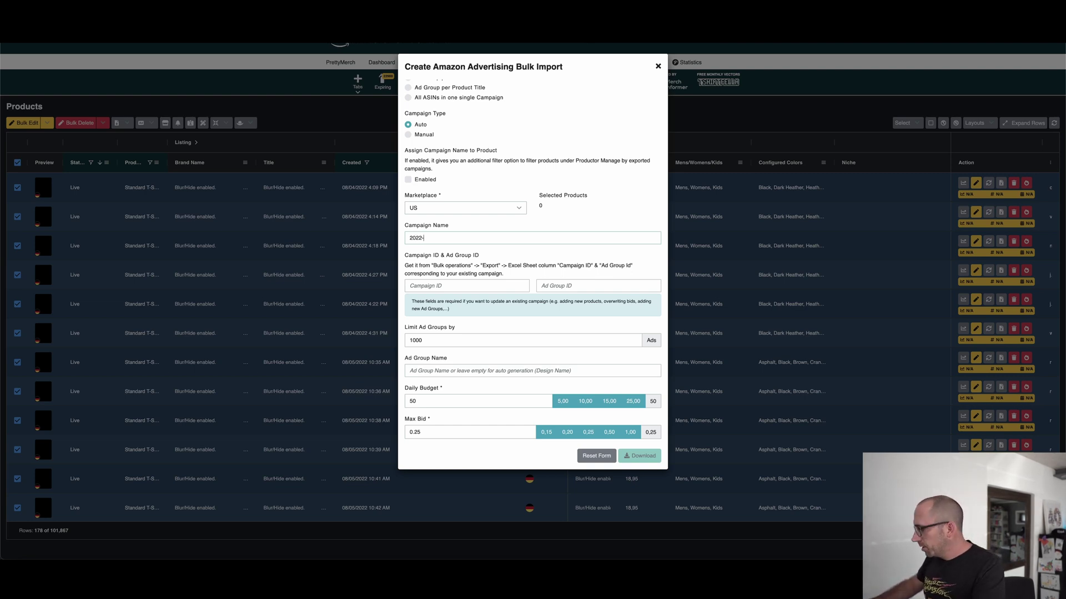
type("08")
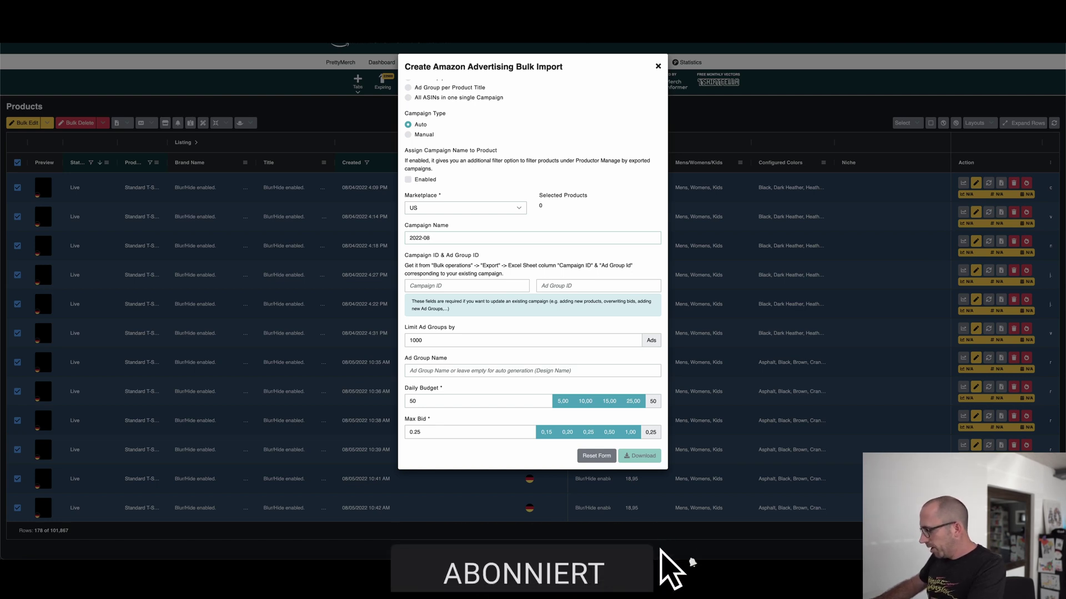
type(" -")
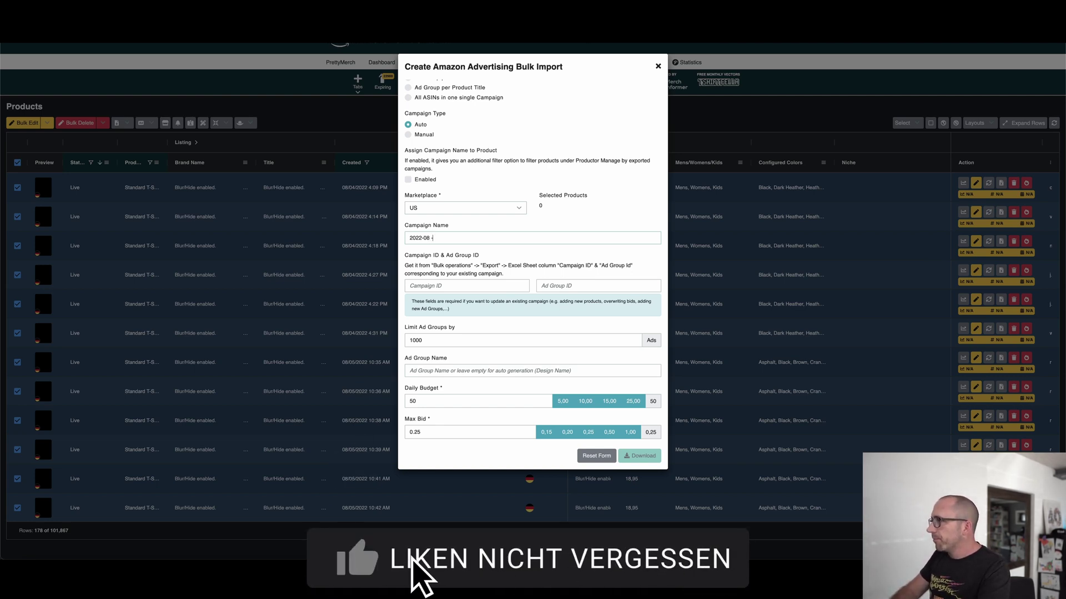
key("BackSpace")
type("Ad Gr")
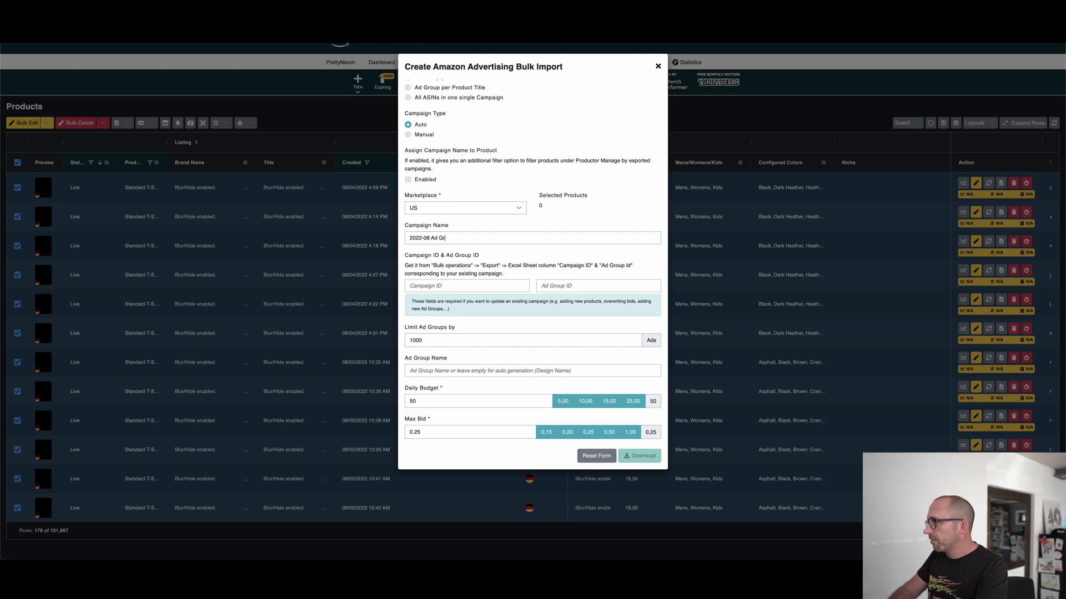
key("BackSpace")
key("BackSpace")
key("BackSpace")
key("BackSpace")
key("BackSpace")
type("Test New")
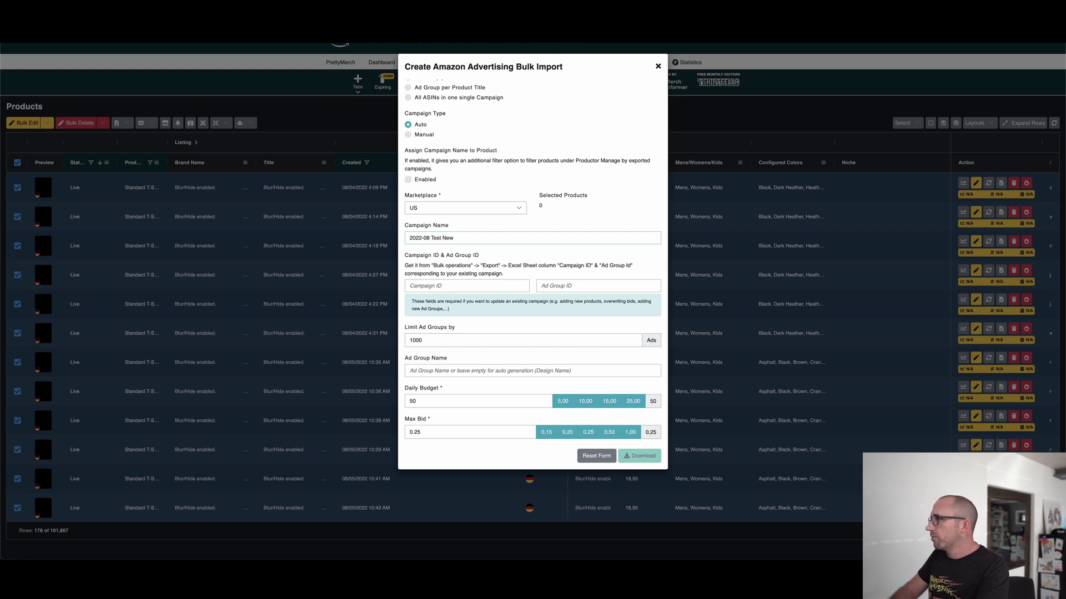
key("BackSpace")
key("BackSpace")
key("BackSpace")
key("BackSpace")
key("BackSpace")
key("BackSpace")
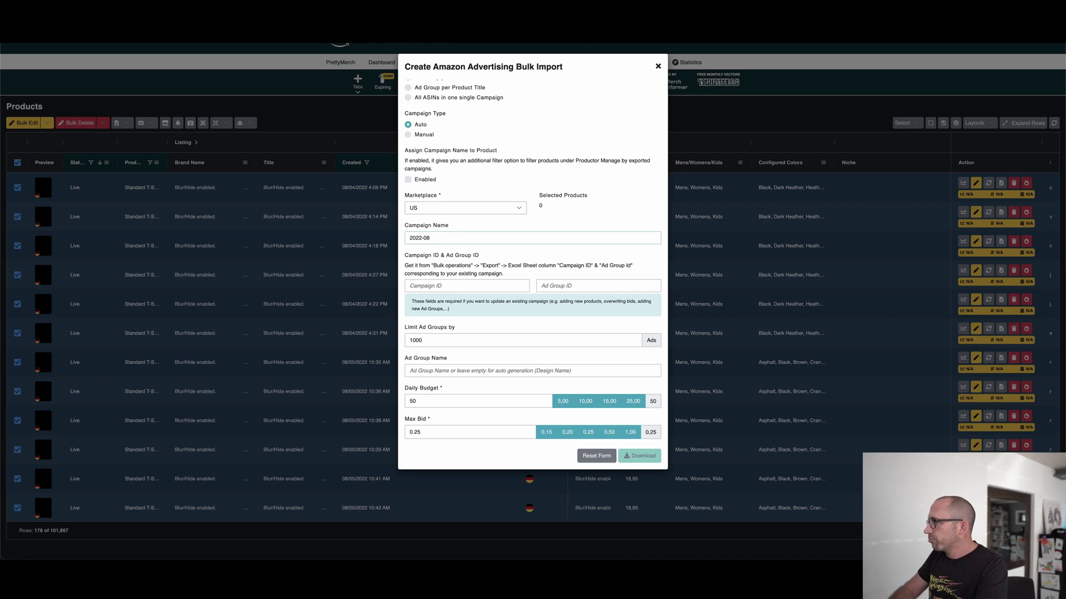
type("Ad Group")
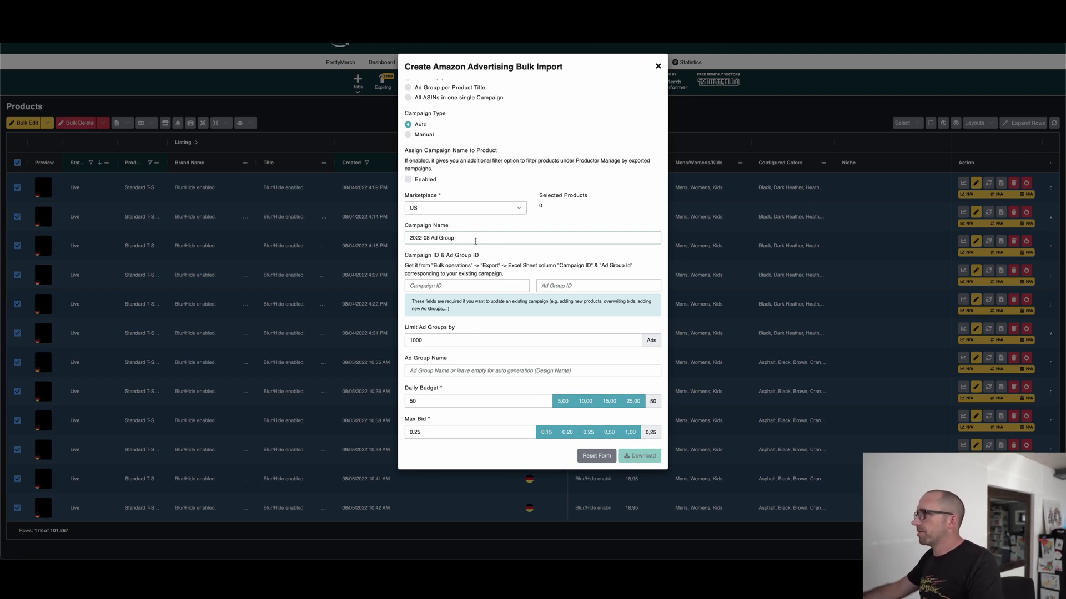
- Choose the 25,00 daily budget preset and switch to the Amazon Ads Bulk operations tab
scroll(477, 249, "down", 2)
scroll(453, 337, "down", 1)
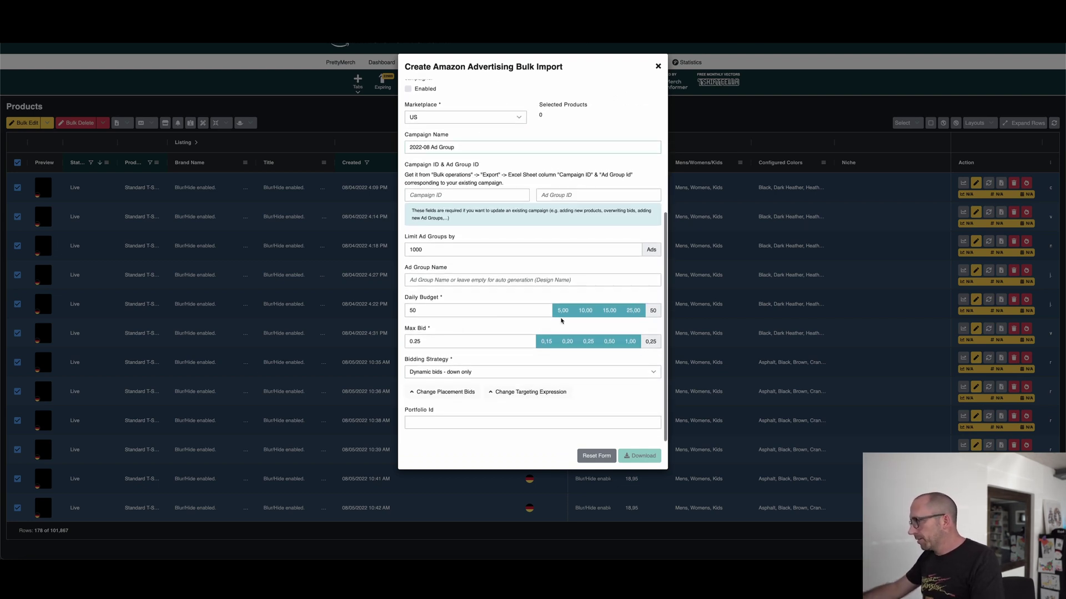
left_click(632, 312)
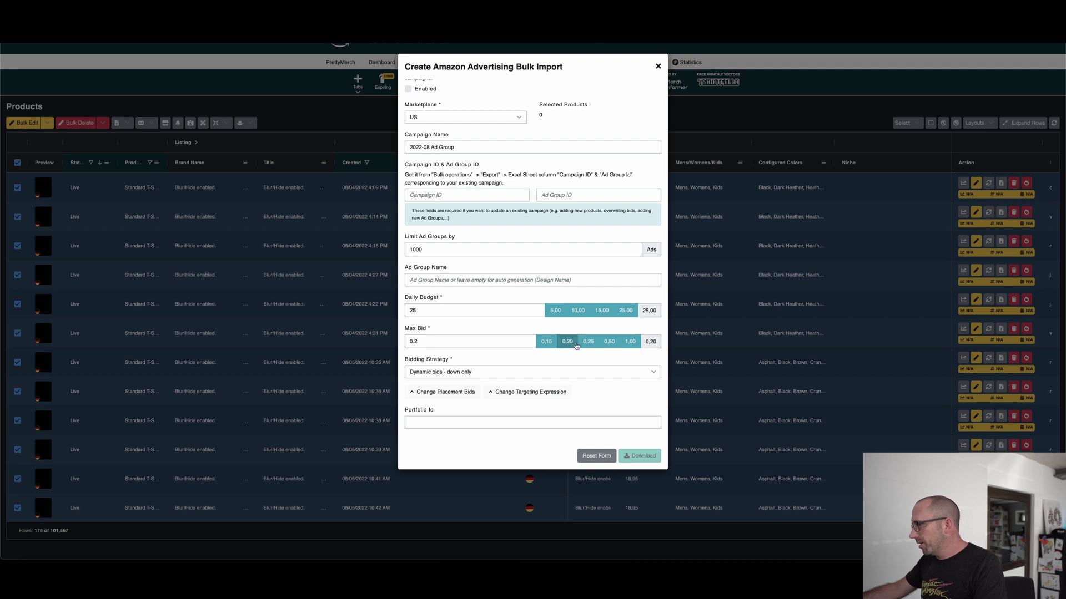
mouse_move(509, 249)
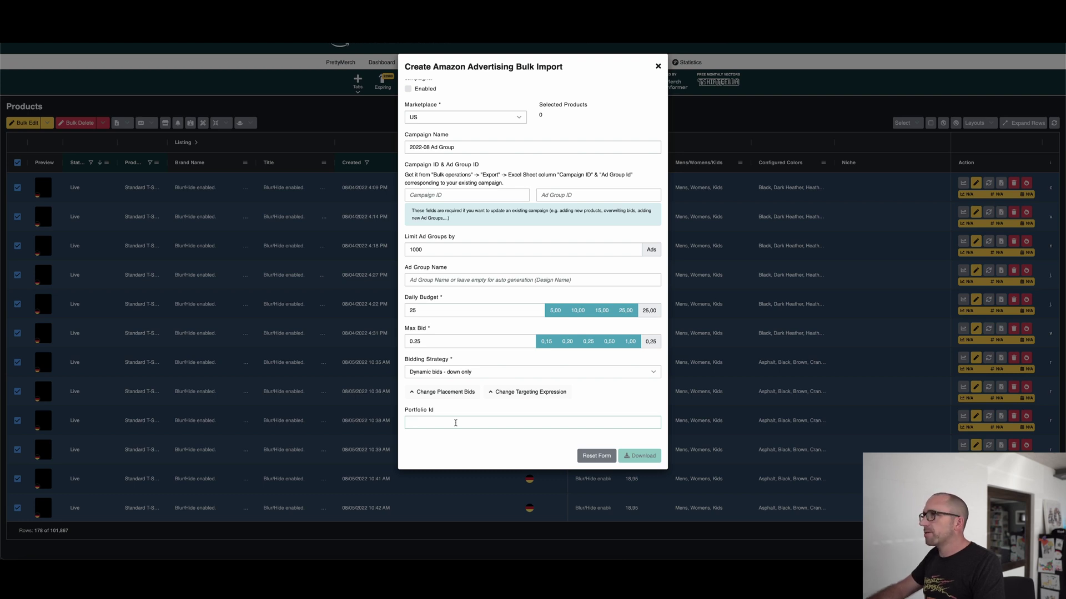
key("ctrl+Tab")
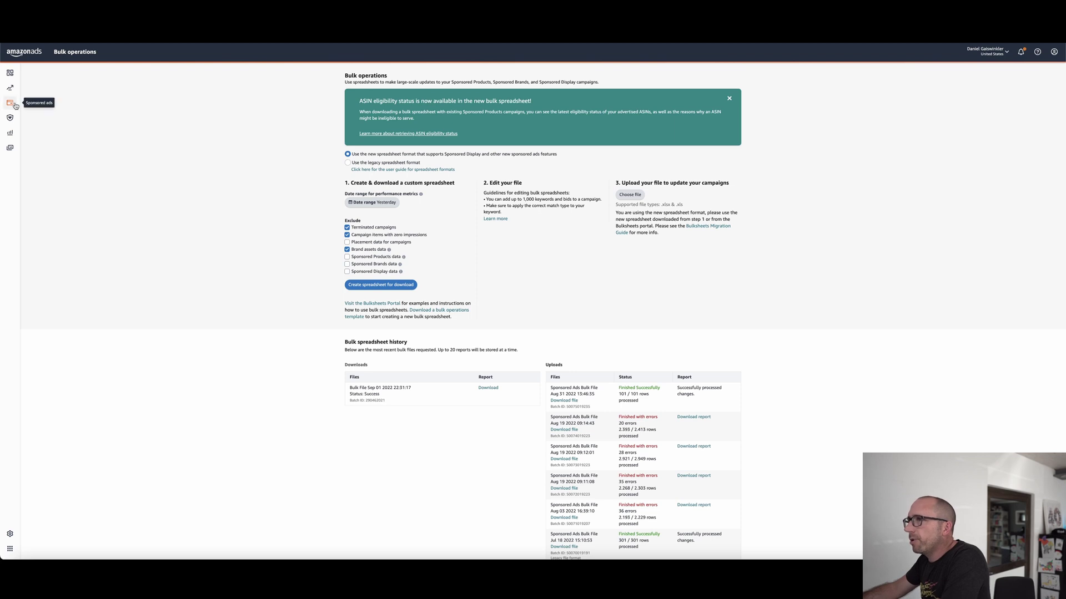
- Go to Campaign creation through the Sponsored ads sidebar menu
left_click(11, 104)
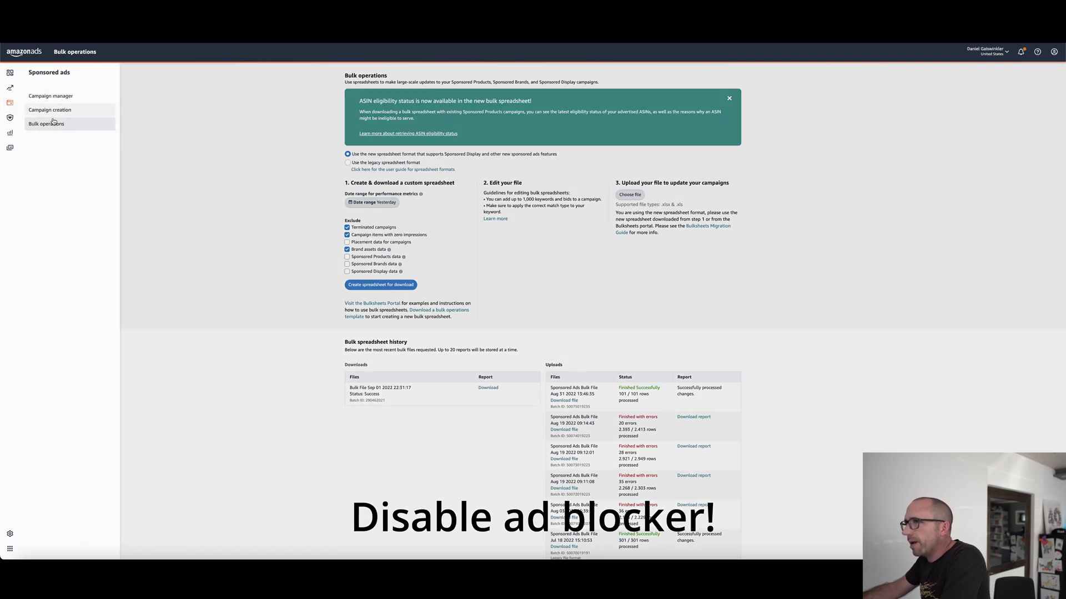
left_click(255, 221)
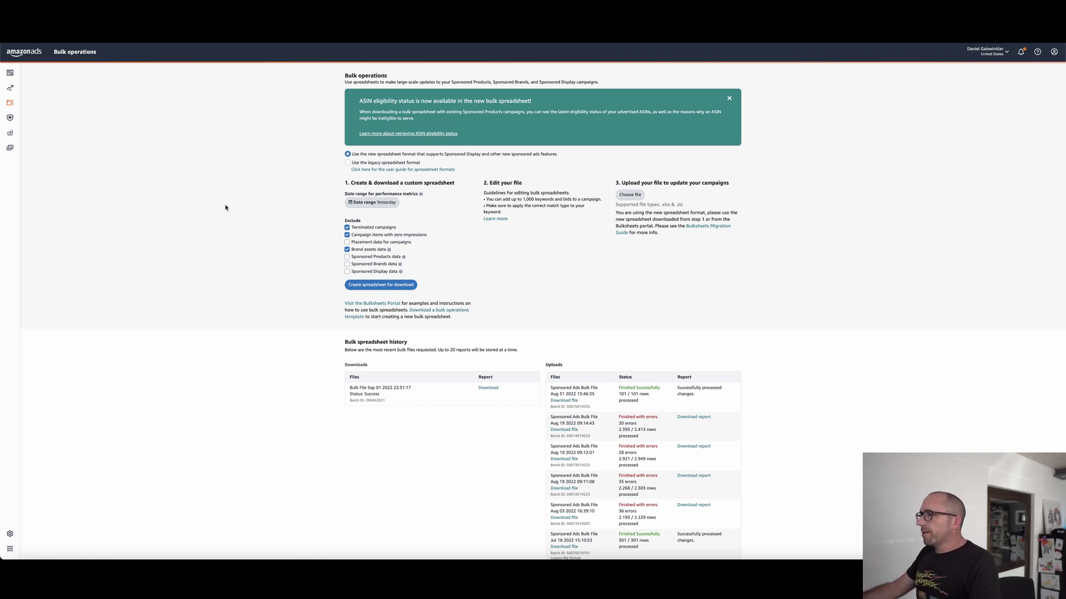
left_click(10, 103)
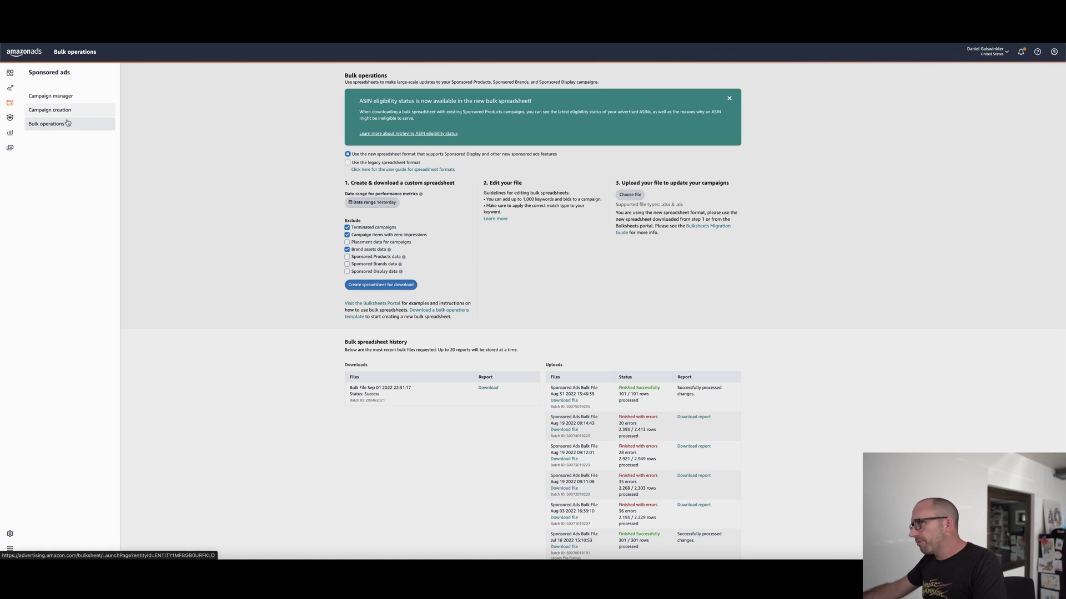
left_click(46, 115)
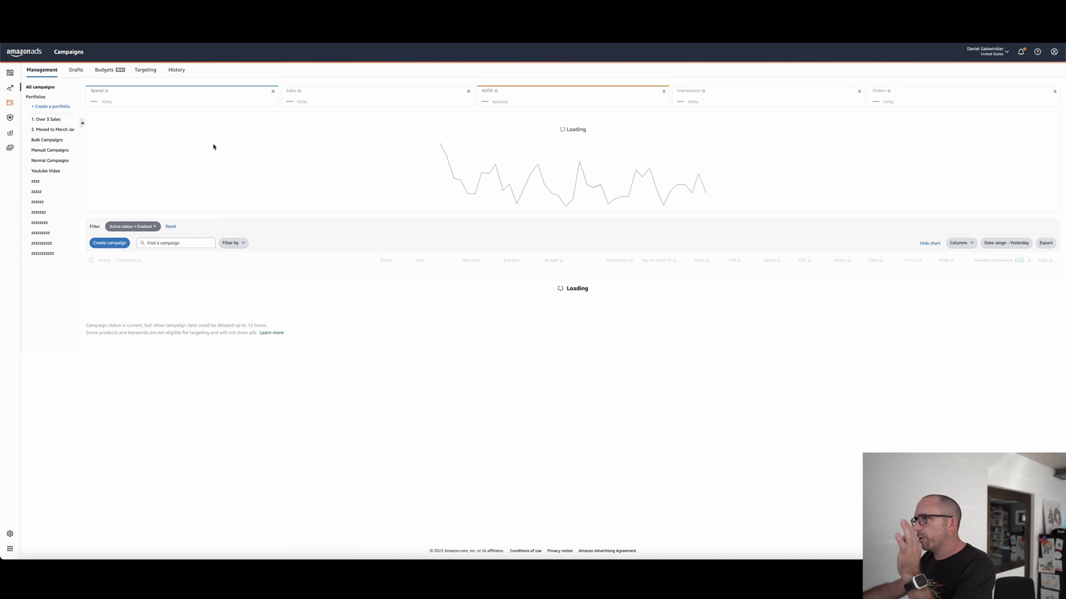
- Browse the Bulk Campaigns, zzzz and Youtube Video portfolios, then begin a new portfolio
left_click(48, 140)
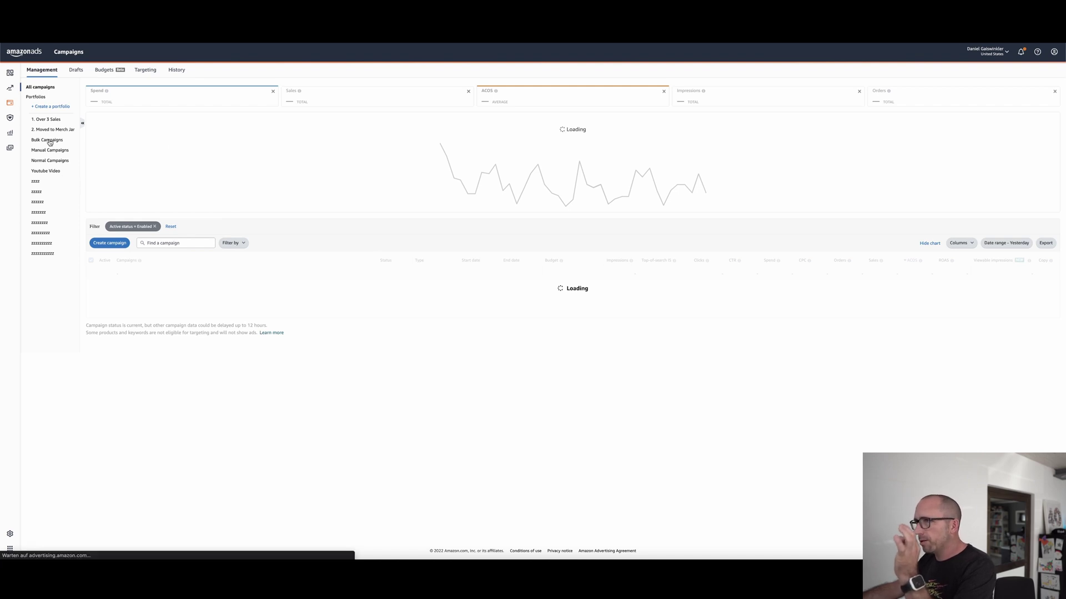
left_click(41, 183)
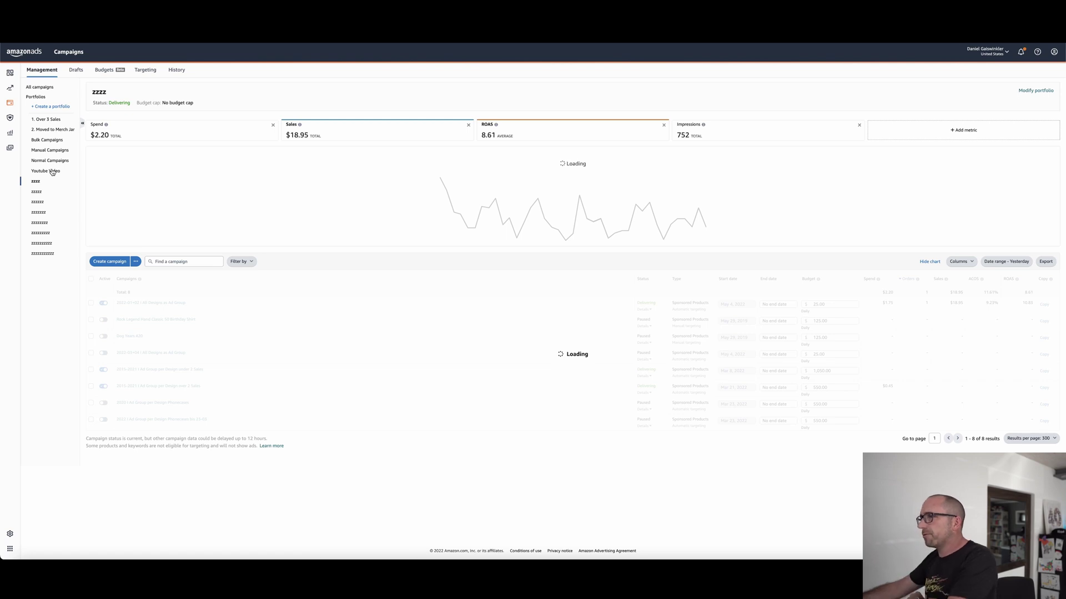
left_click(52, 172)
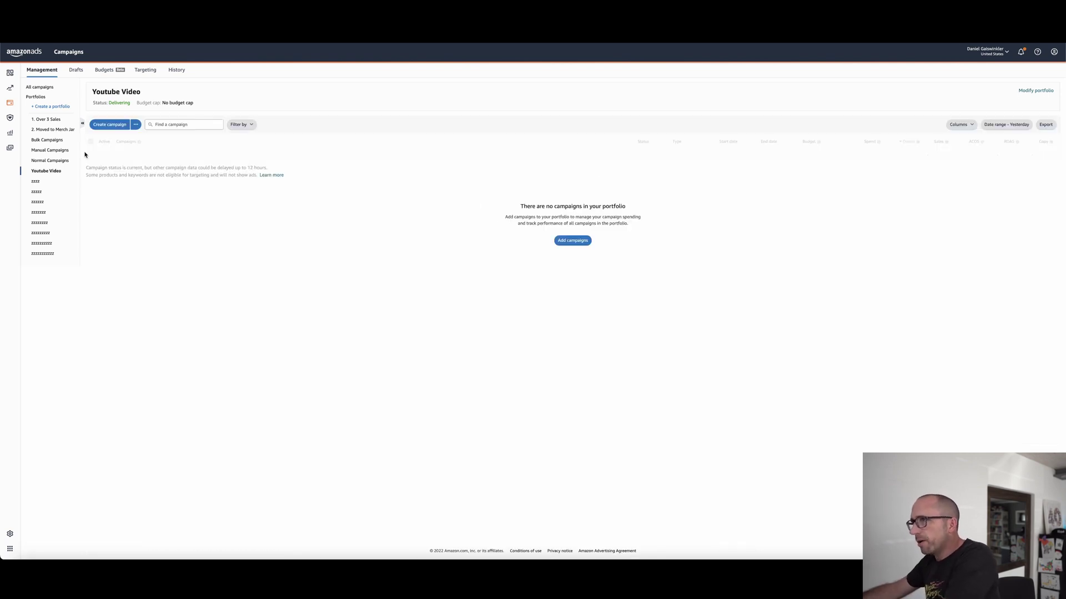
left_click(48, 107)
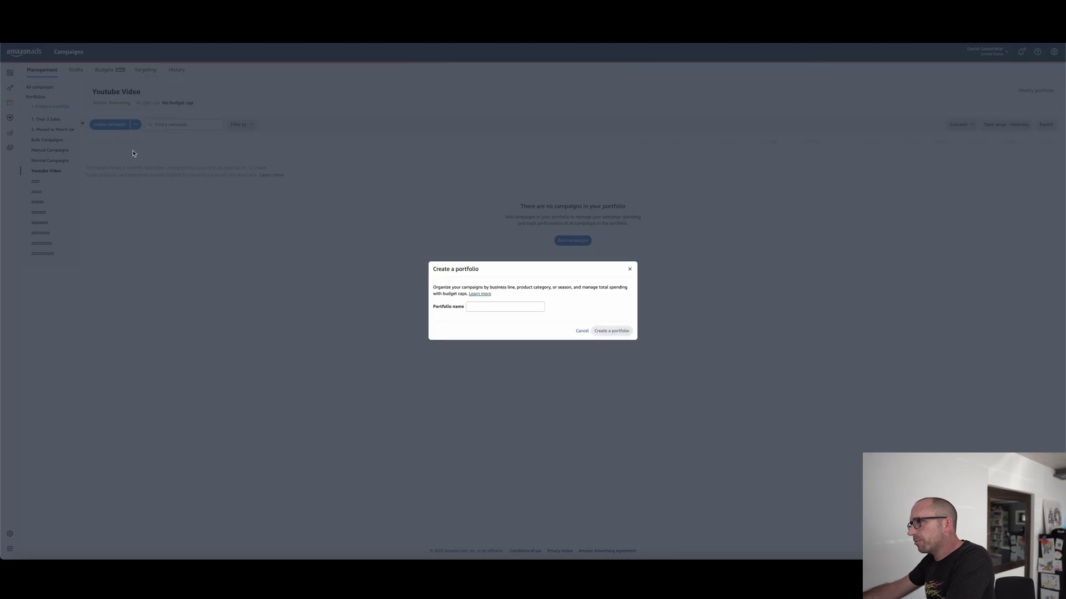
left_click(518, 306)
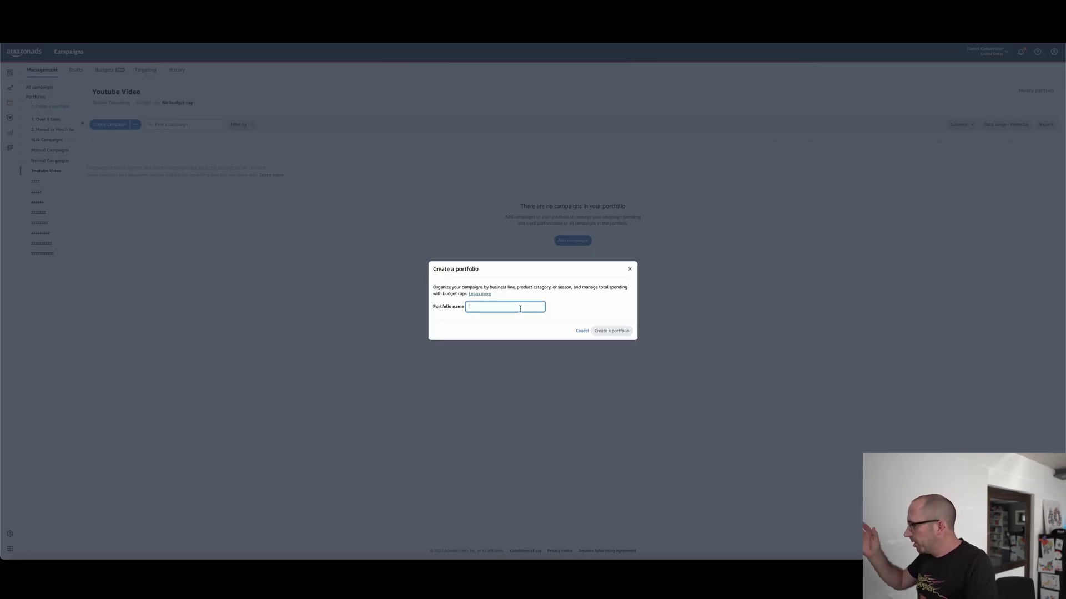
- Cancel the new portfolio and set the bulk spreadsheet's date range to Today
left_click(580, 332)
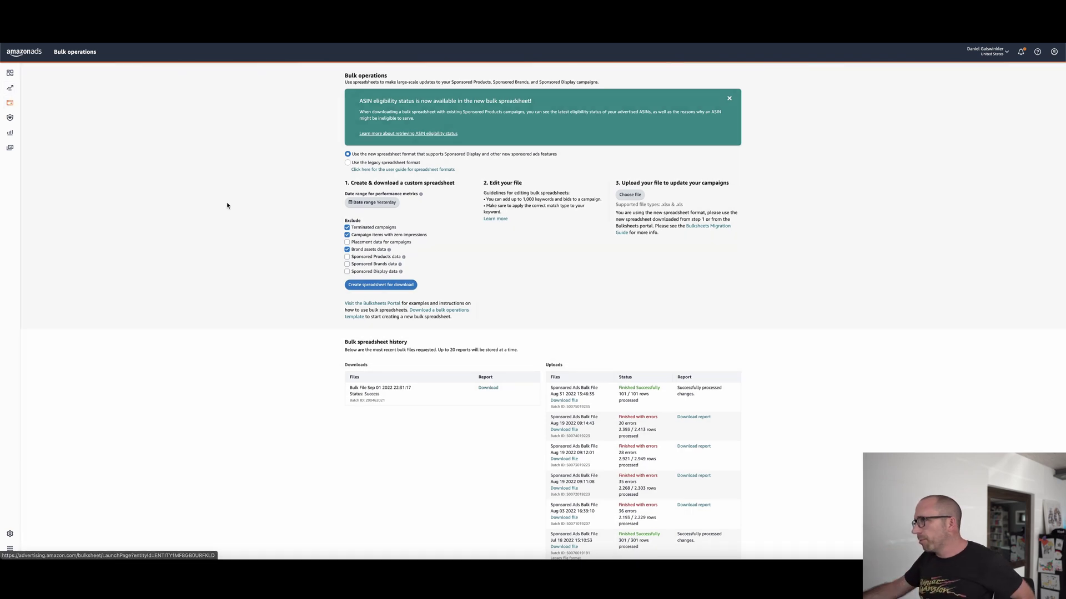
left_click(371, 204)
left_click(370, 203)
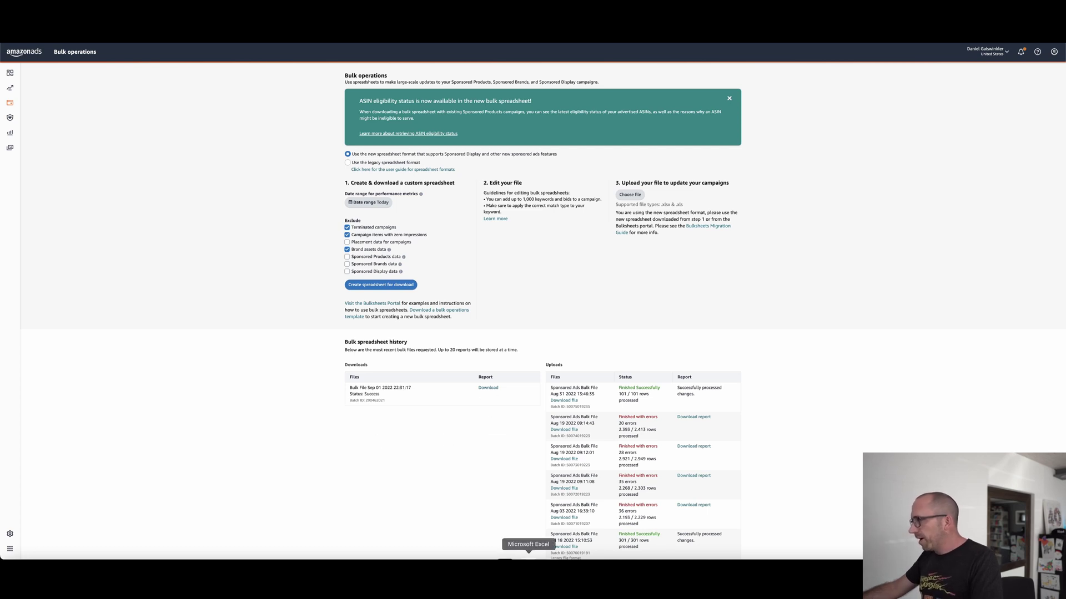
- Download the latest bulk file, open it in Excel, and widen the columns to read portfolio IDs
left_click(528, 561)
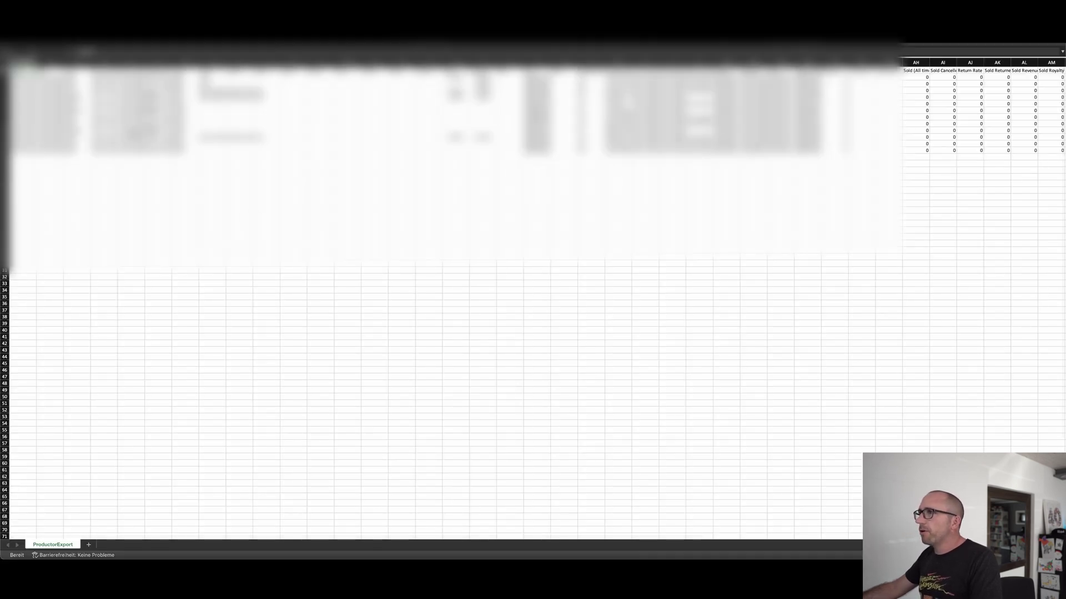
left_click(96, 560)
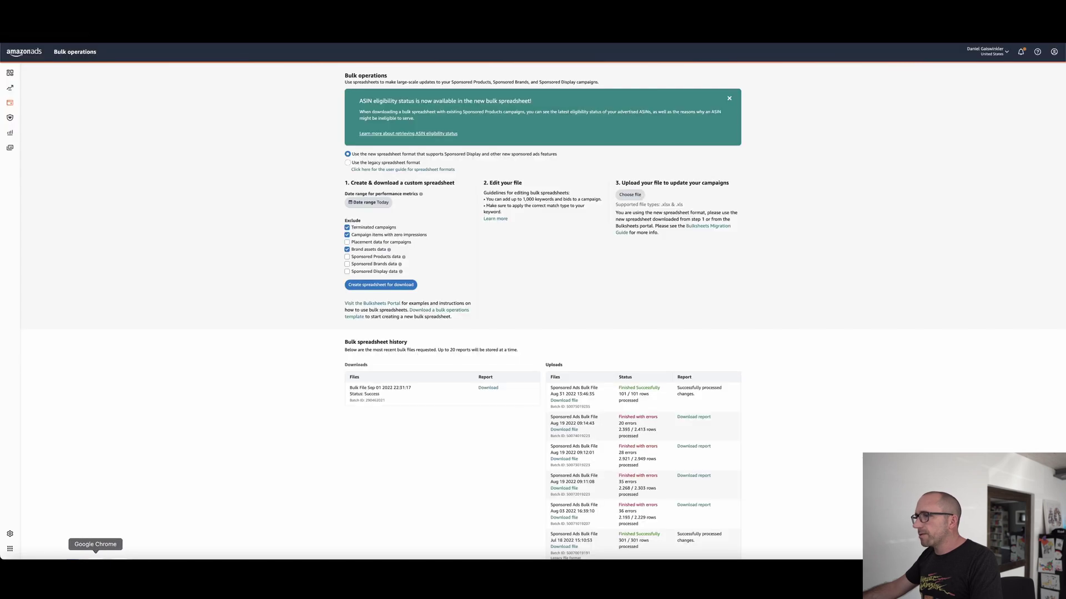
left_click(489, 390)
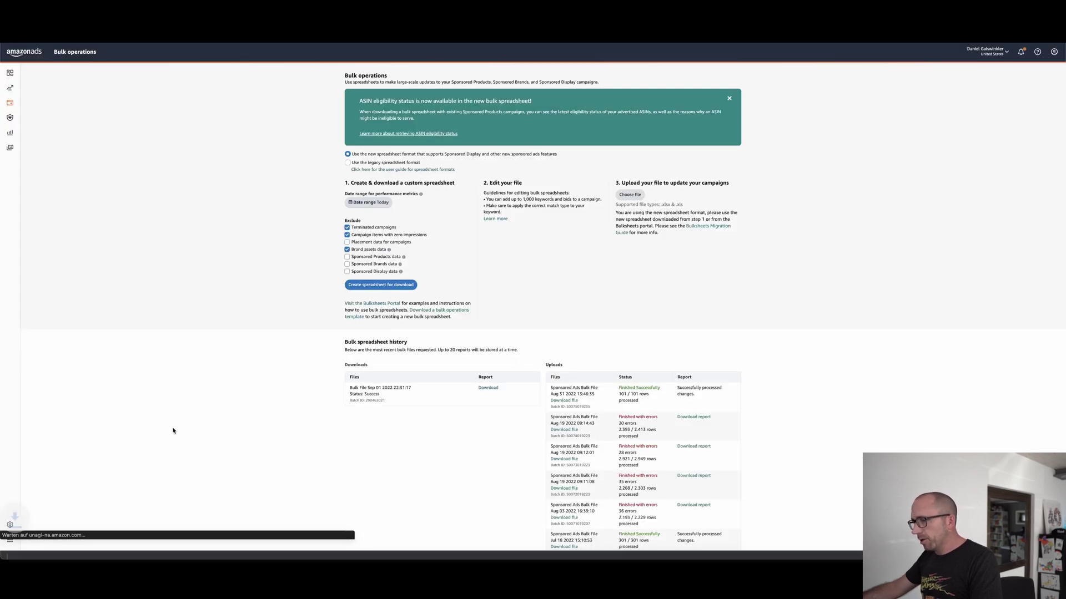
left_click(34, 547)
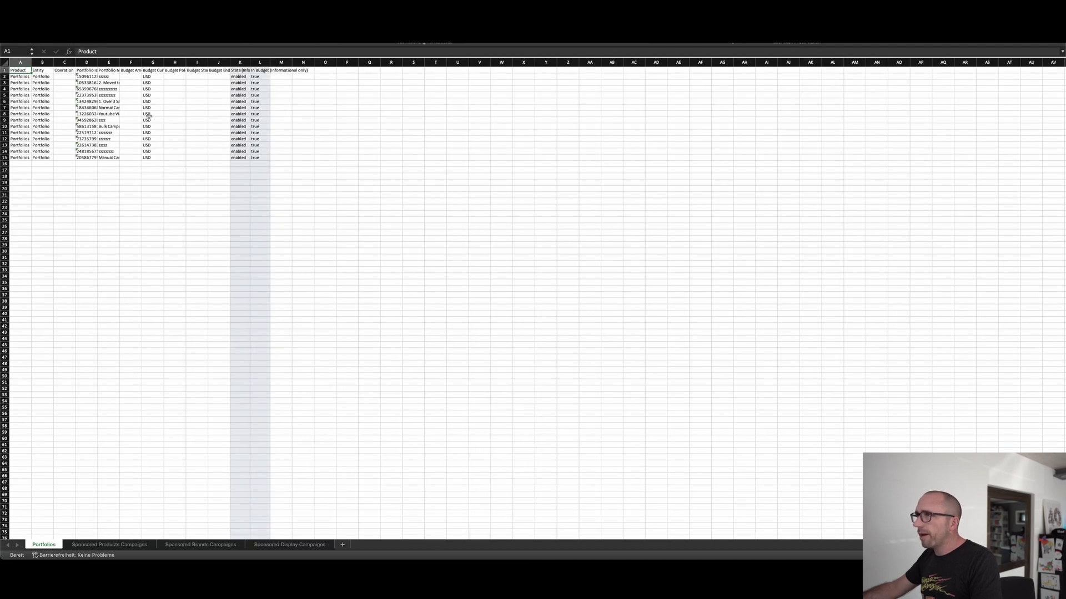
left_click_drag(120, 62, 184, 62)
left_click(137, 114)
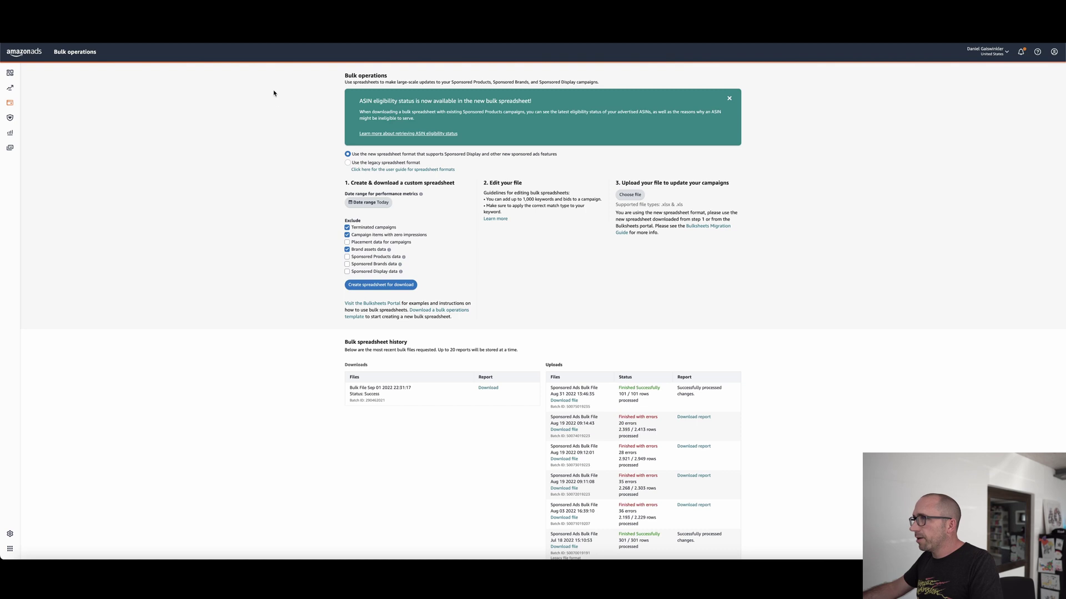
- Review the bulk spreadsheet in Excel, then return to the Amazon Ads bulk operations page
left_click(514, 560)
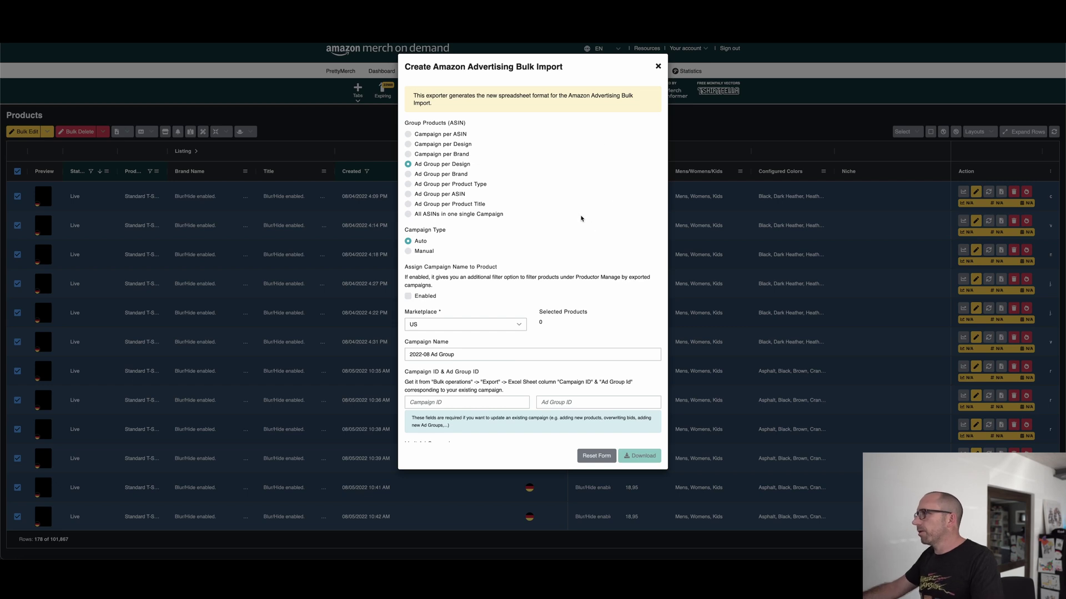
scroll(581, 218, "down", 5)
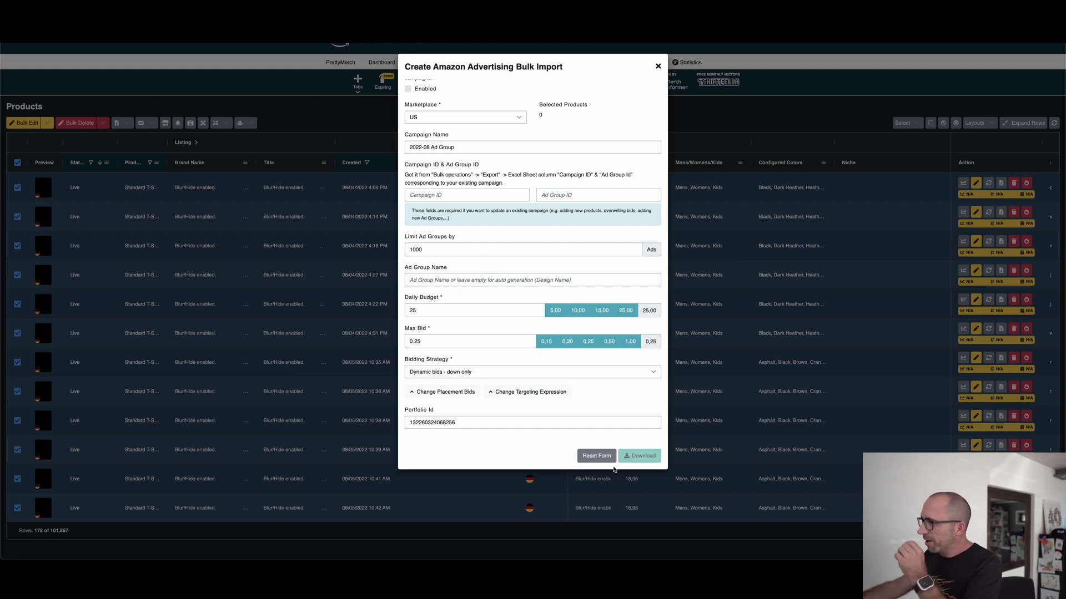
key("ctrl+Tab")
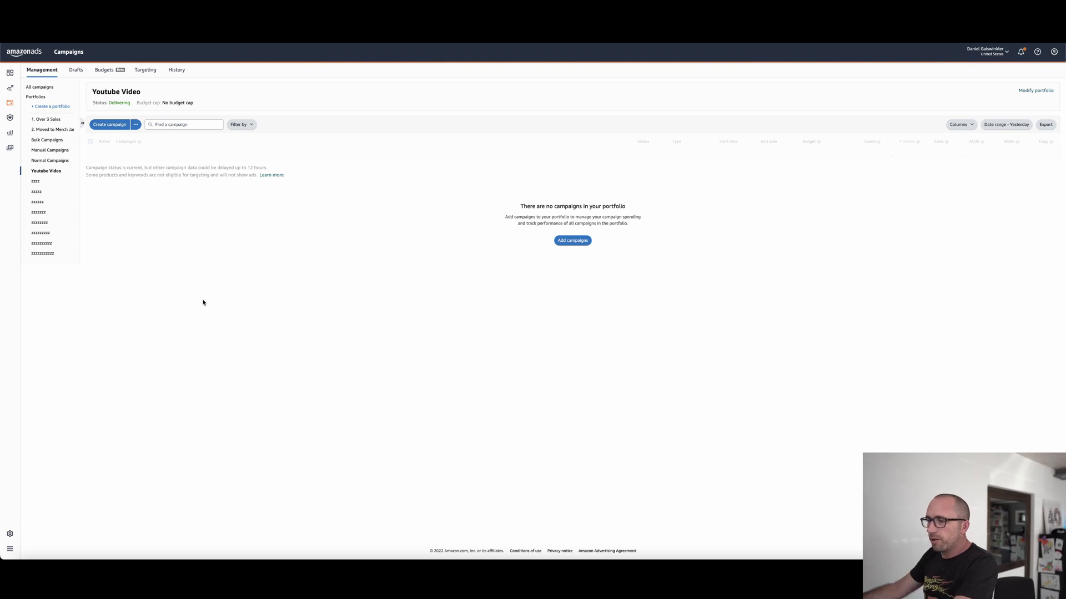
- Show the Targeting view for the Youtube Video portfolio
left_click(146, 71)
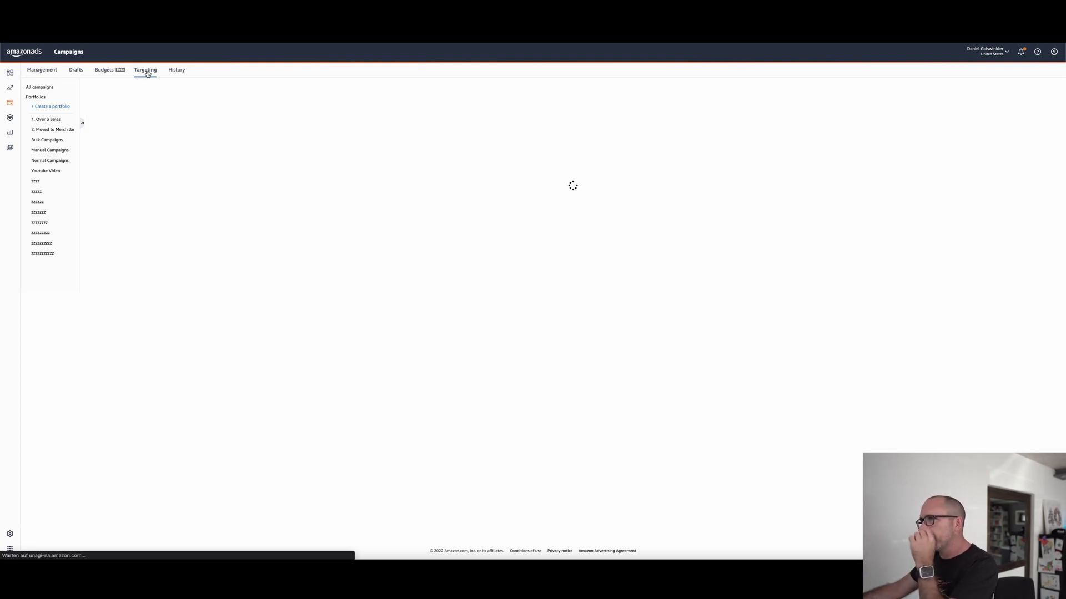
left_click(50, 171)
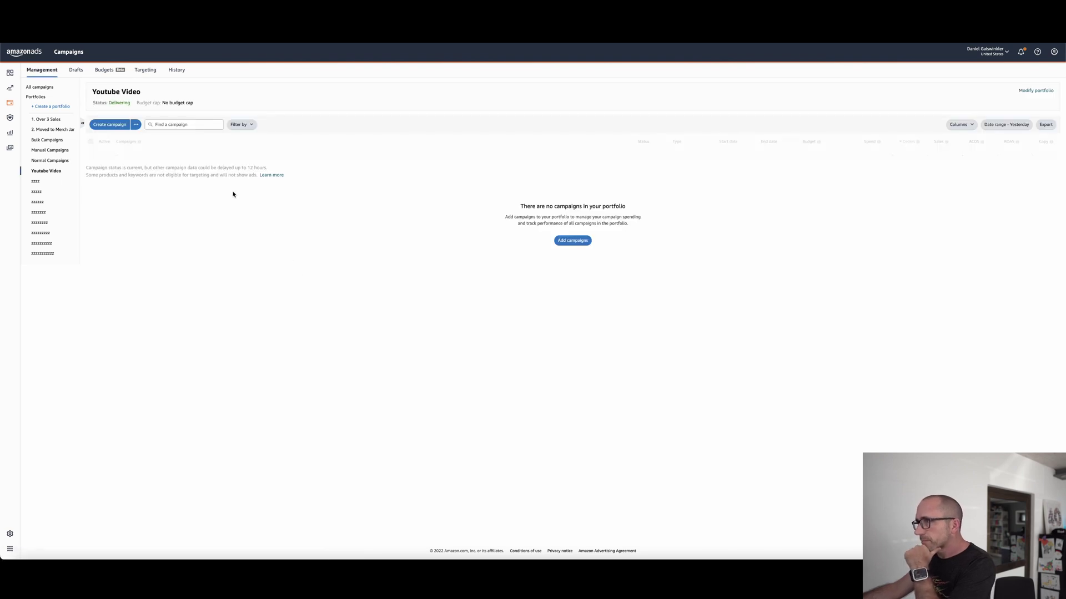
left_click(151, 71)
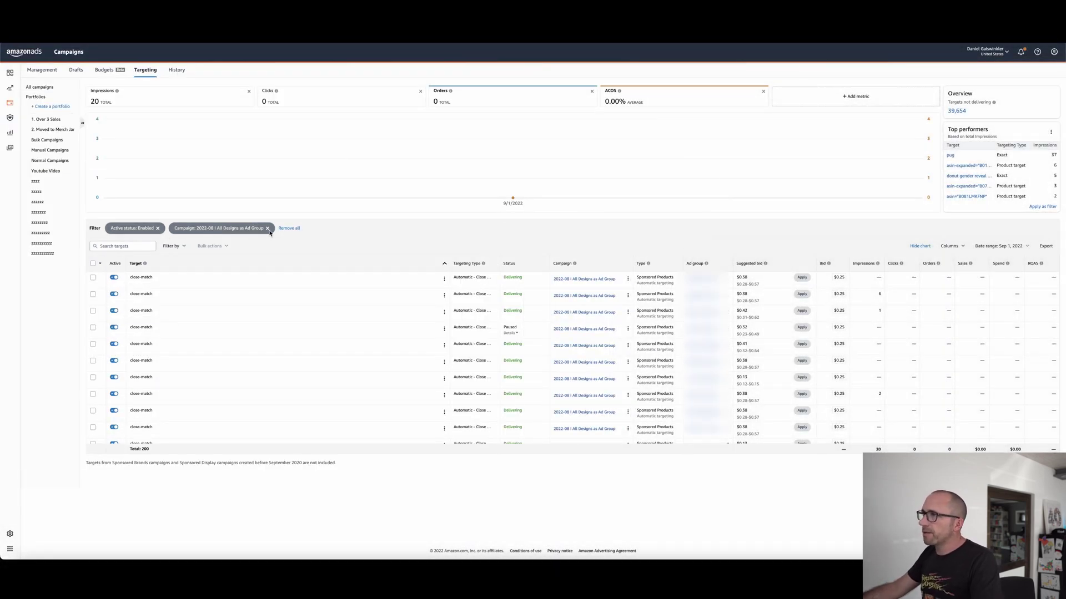
- Clear existing filters and filter targets to the '2022-08 | All Designs as Ad Group' campaign
left_click(287, 228)
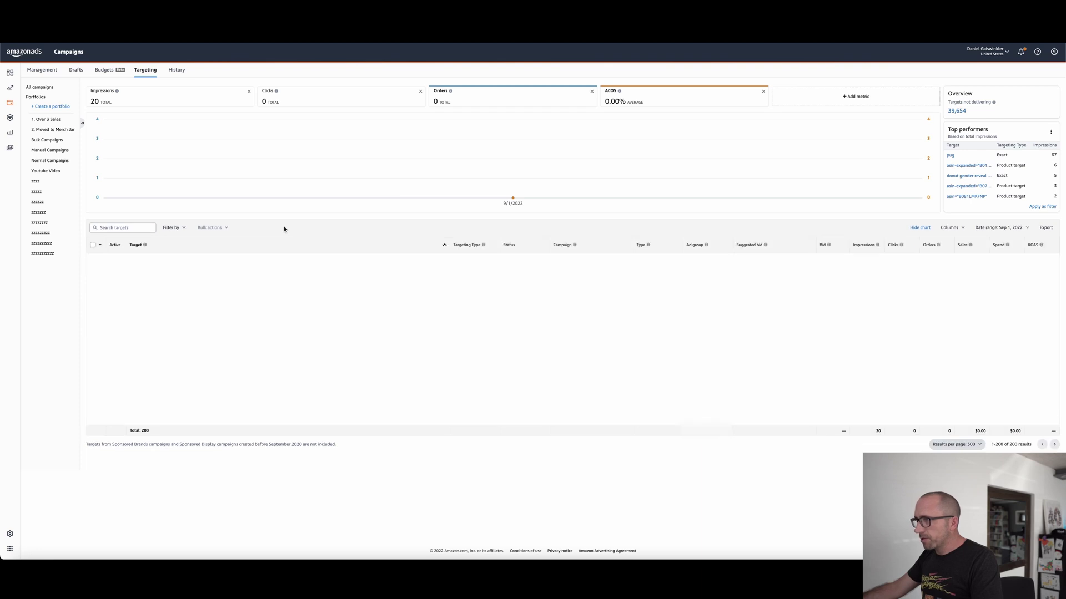
left_click(180, 228)
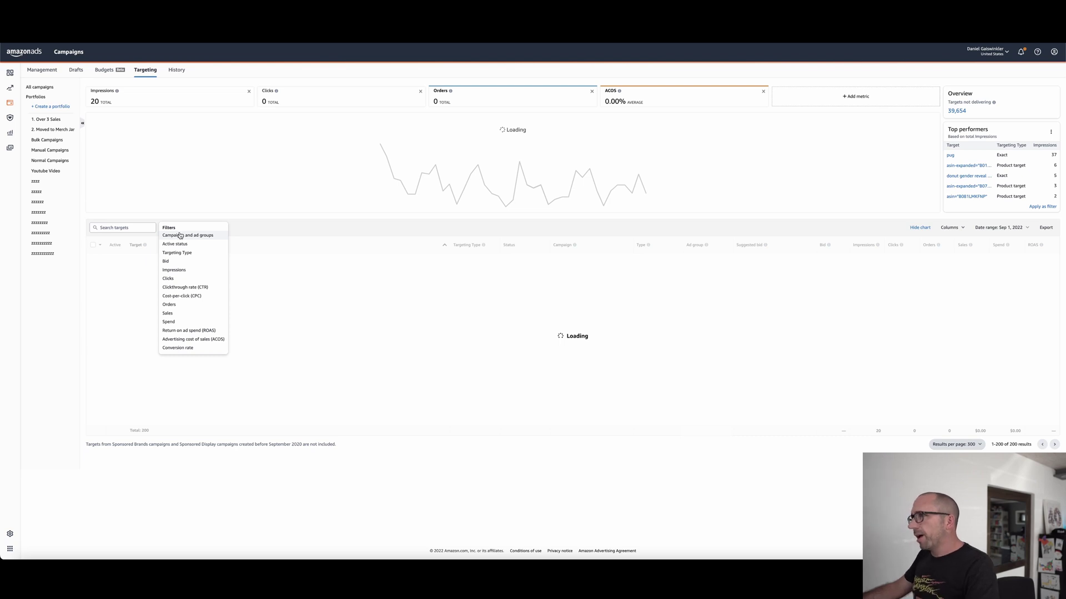
left_click(180, 235)
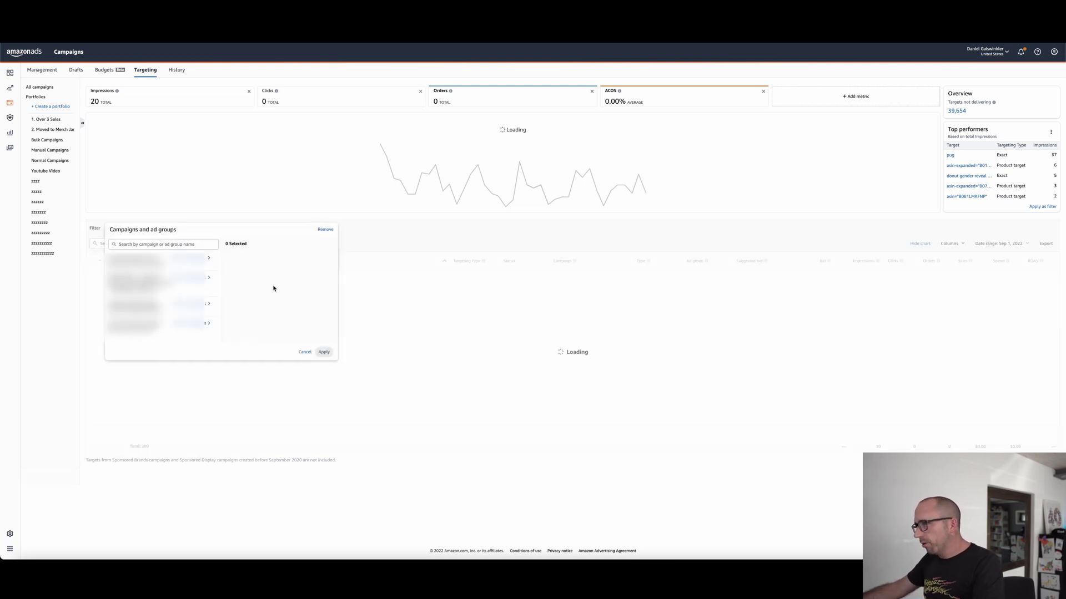
left_click(167, 245)
type("ad gr")
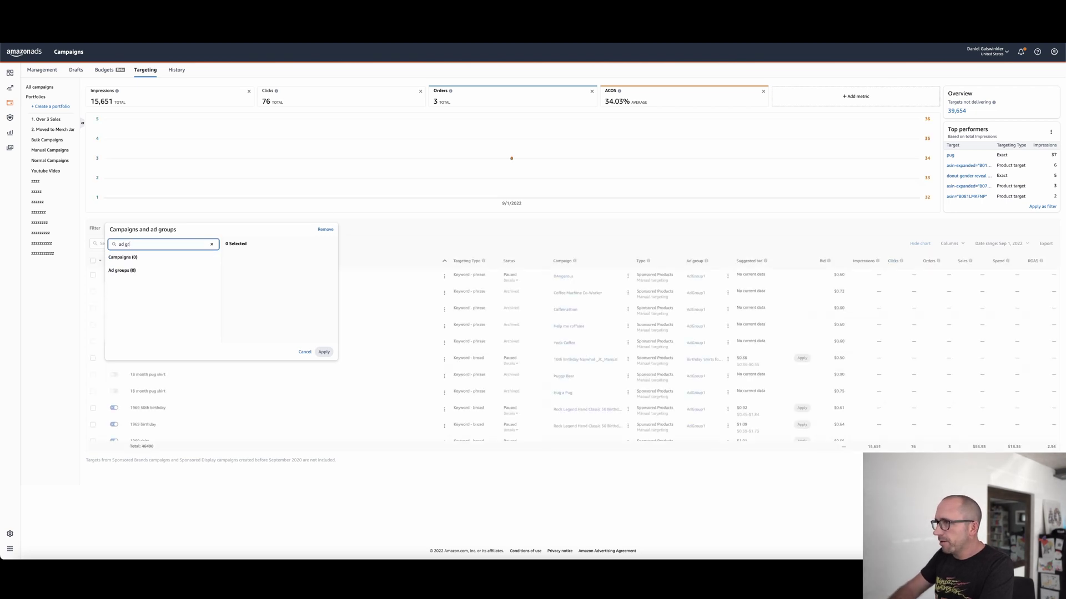
type("oup")
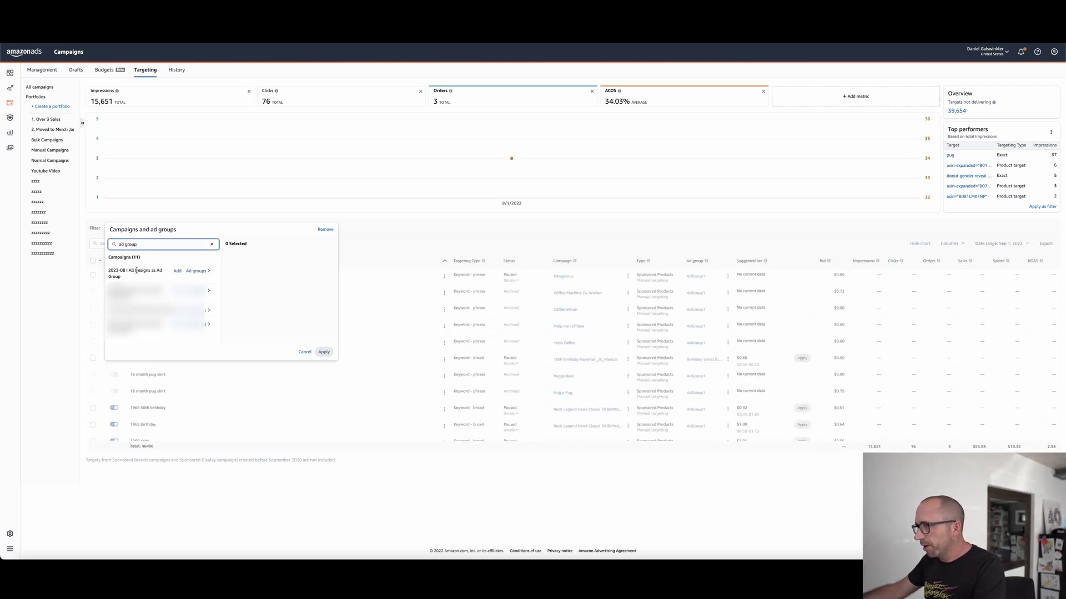
left_click(177, 271)
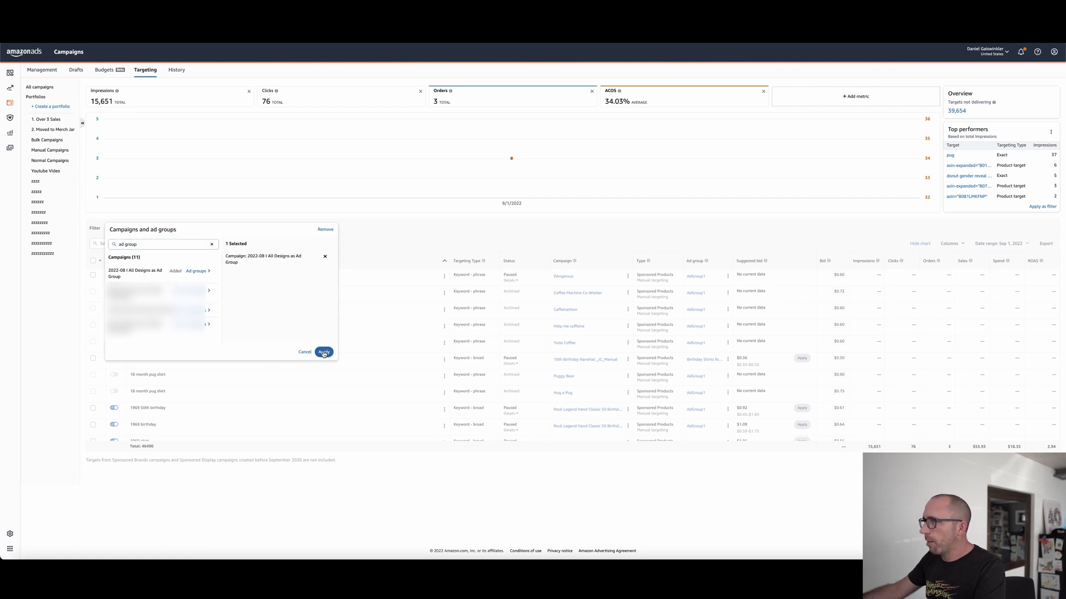
left_click(324, 353)
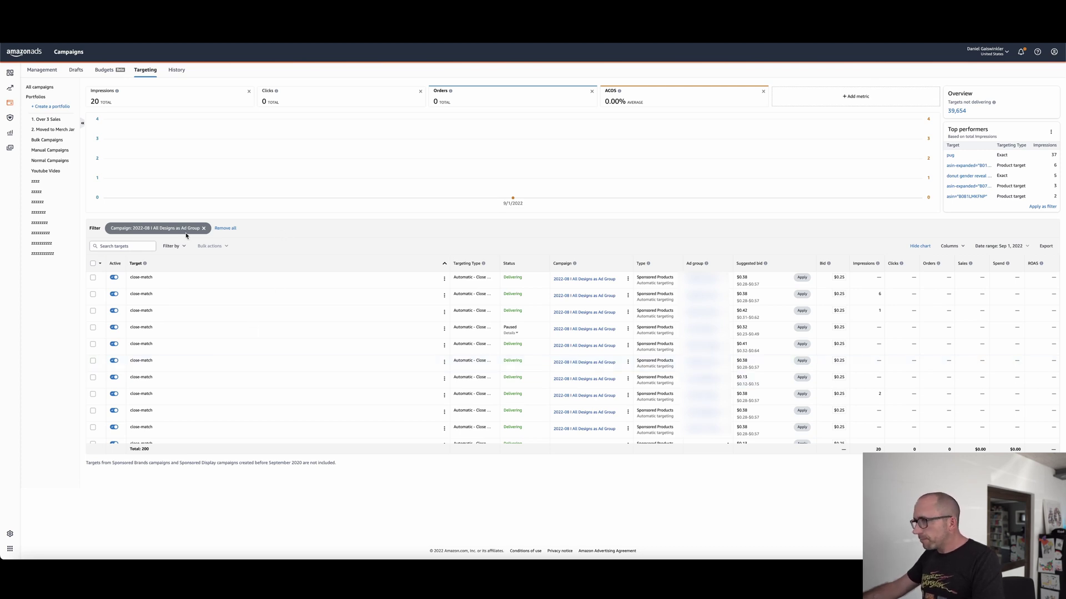
- Select all 200 targets and review the Bulk actions bid options
left_click(92, 263)
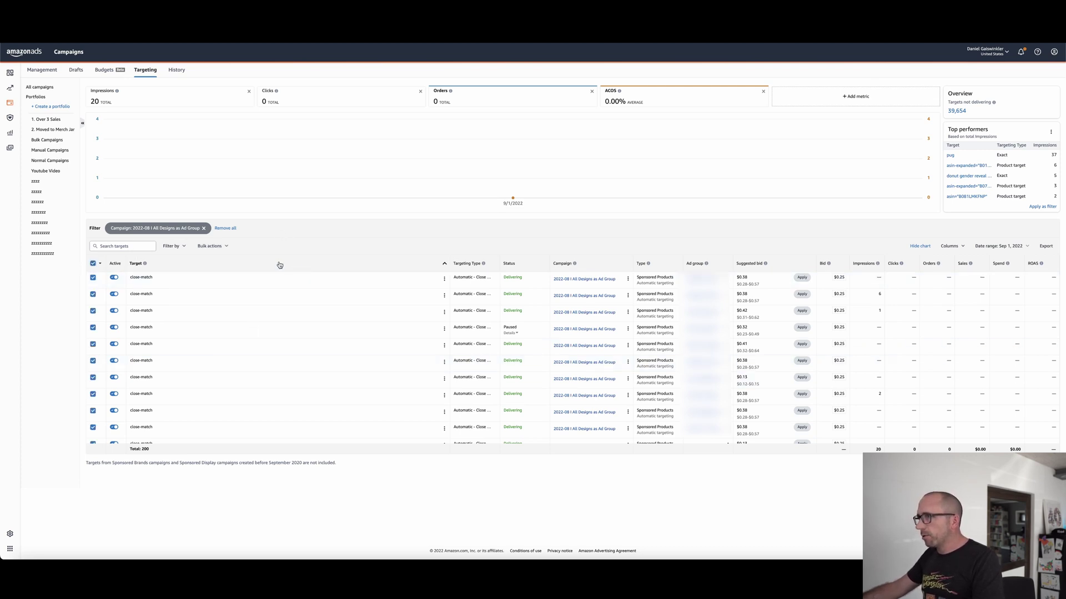
left_click(222, 245)
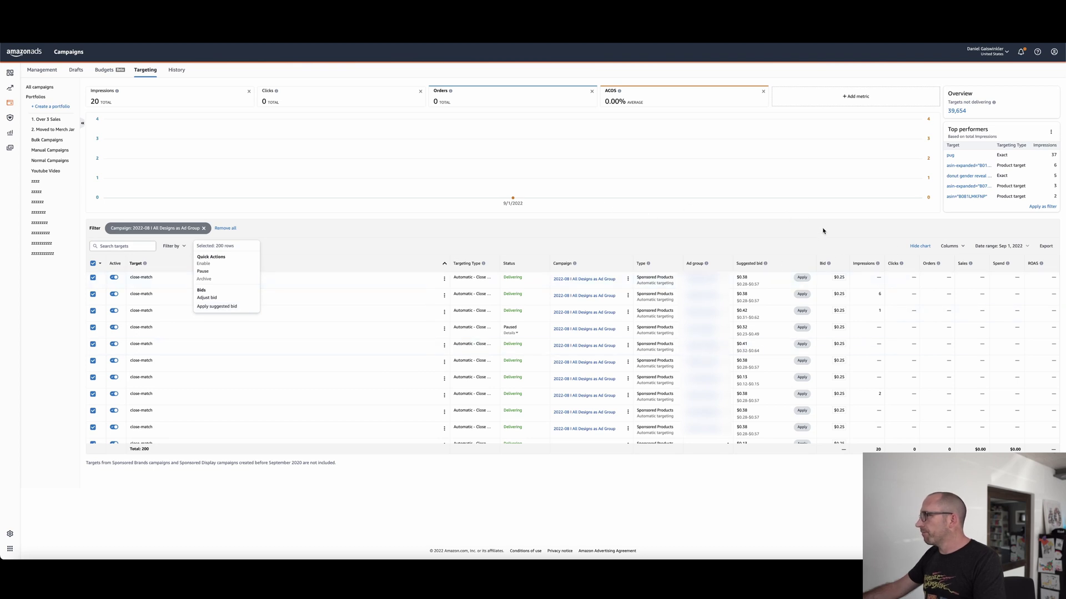
left_click(747, 228)
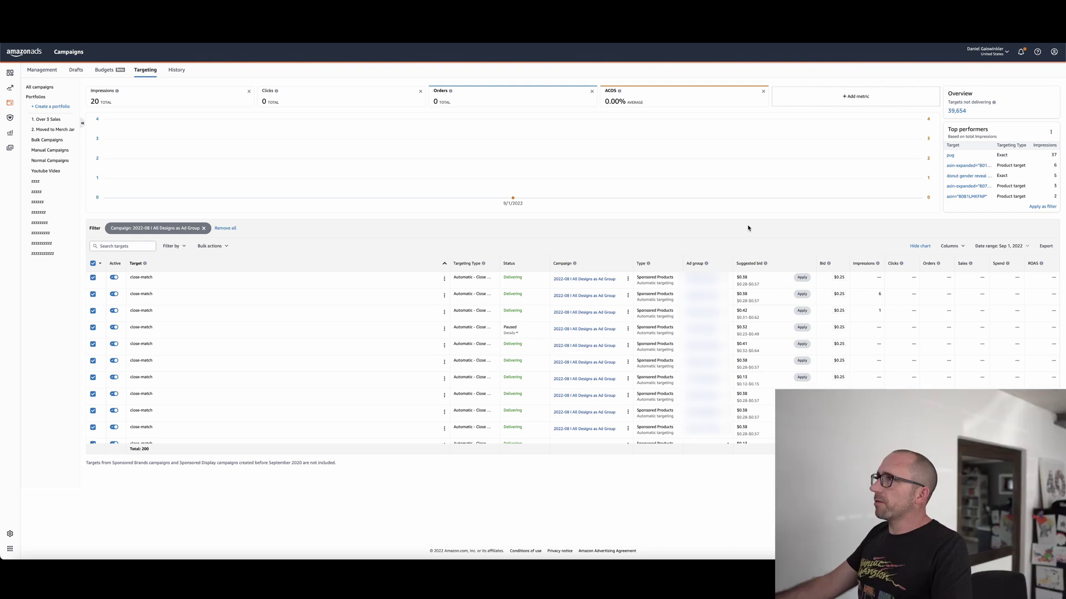